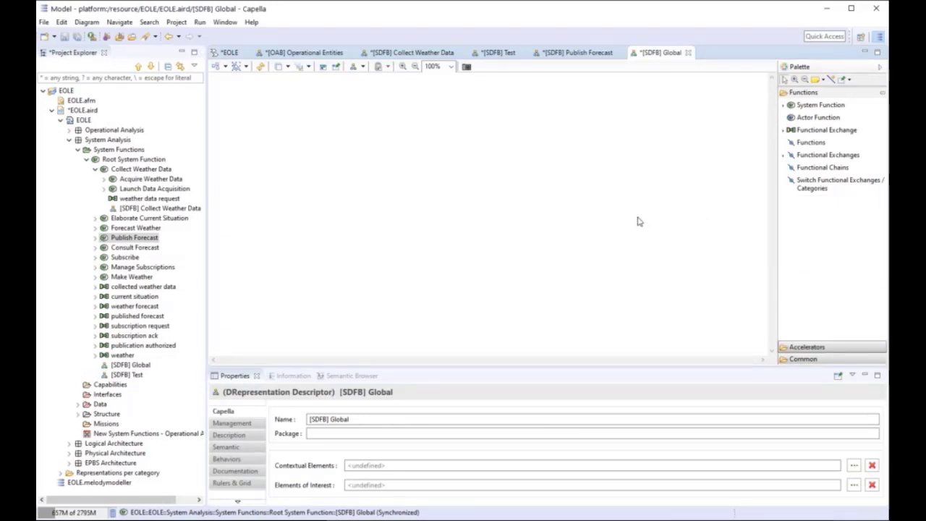
Show all functions of Root System Function in the Global diagram except the parent functions Collect Weather Data and Publish Forecast.
left_click(799, 144)
left_click(393, 141)
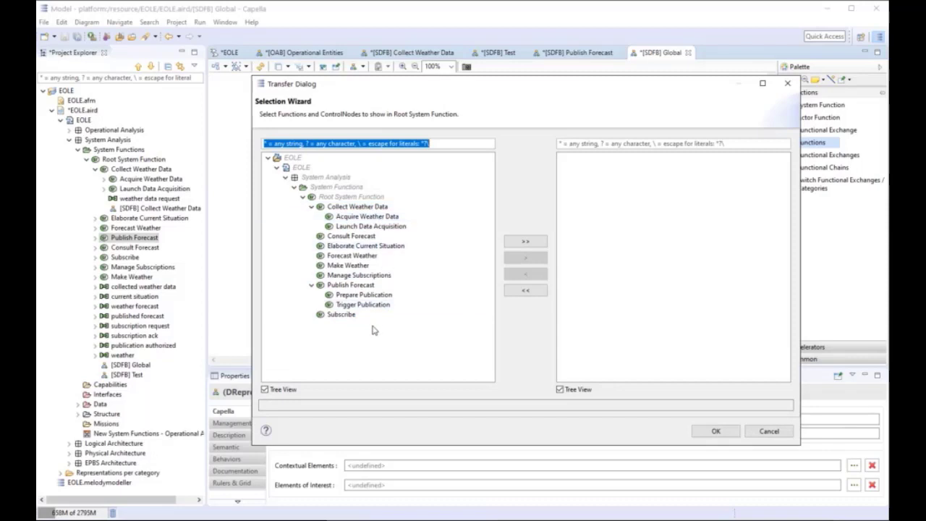
left_click(527, 244)
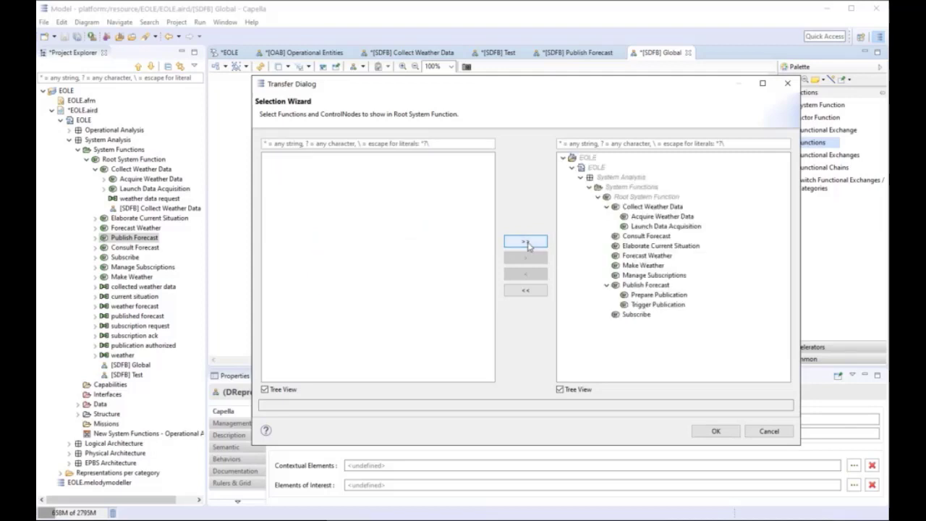
left_click(644, 208)
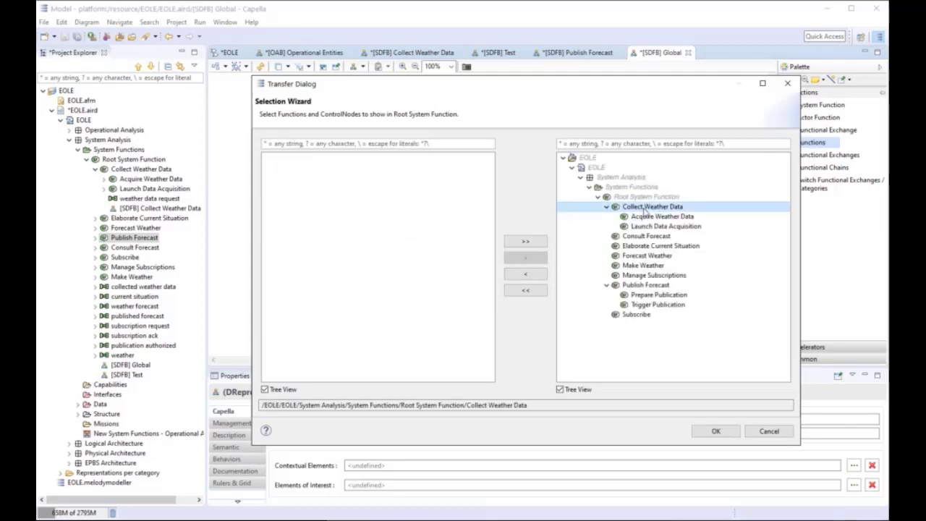
left_click(525, 275)
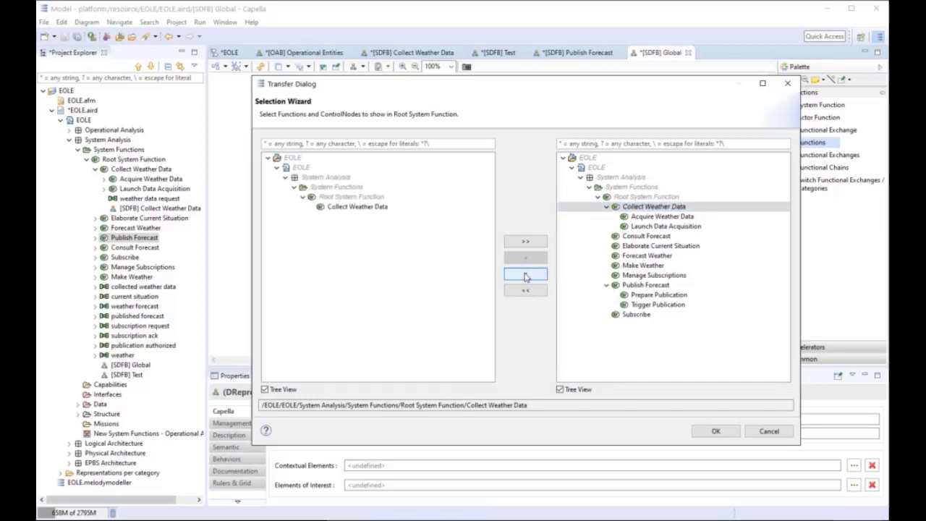
left_click(646, 285)
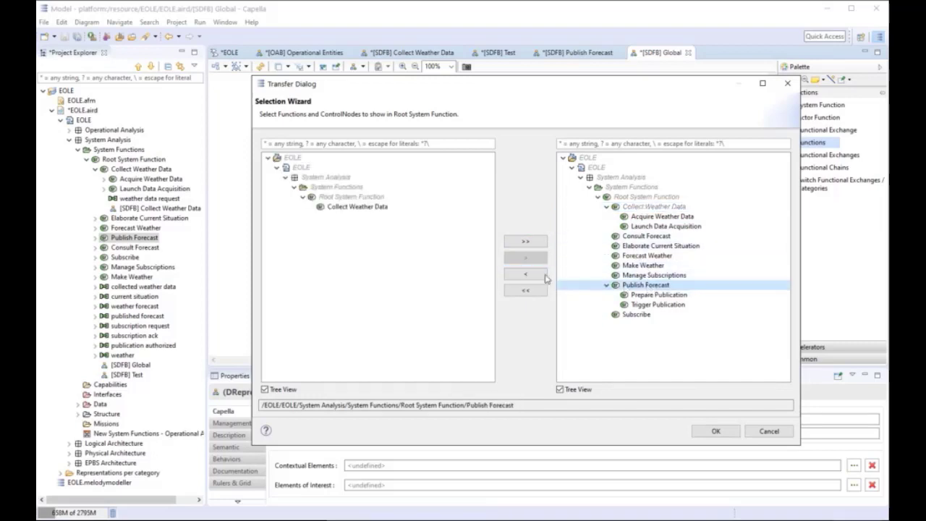
left_click(526, 274)
left_click(622, 197)
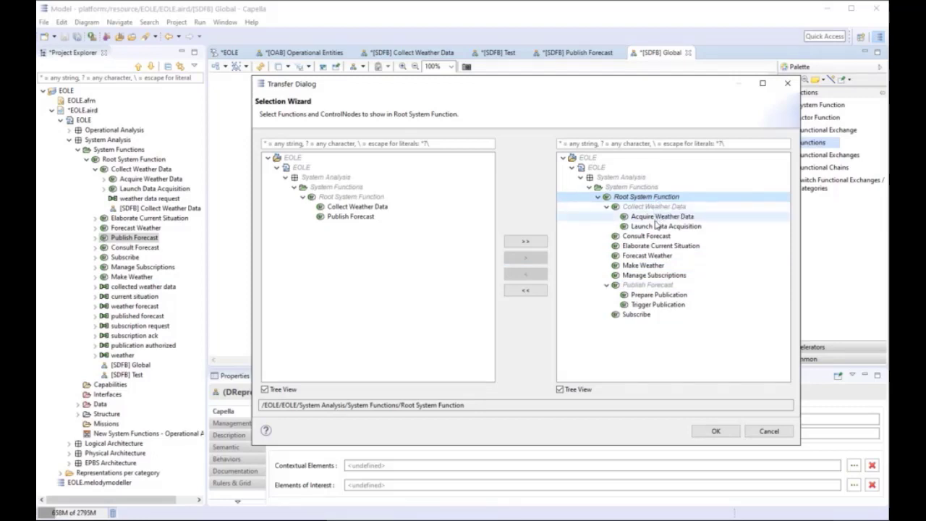
left_click(716, 431)
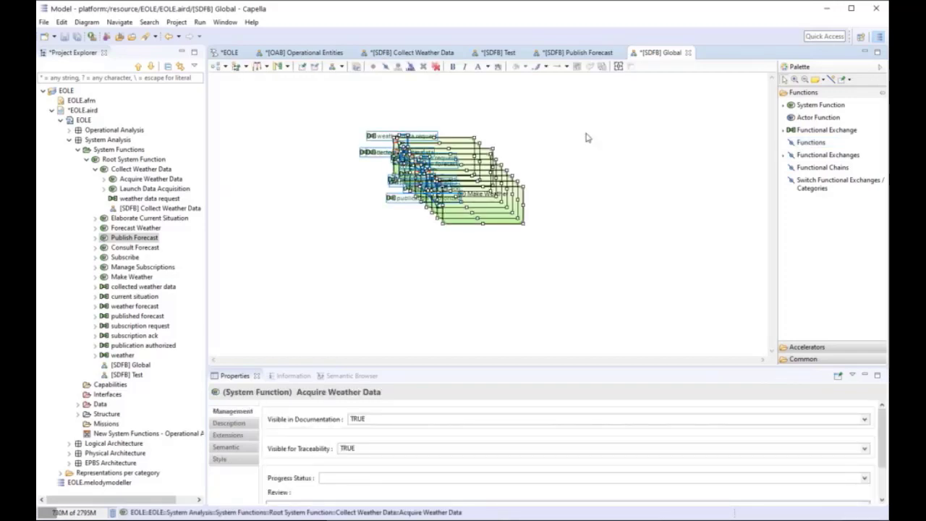
Arrange the diagram's elements automatically and narrow all function boxes together so the long names wrap.
left_click(215, 68)
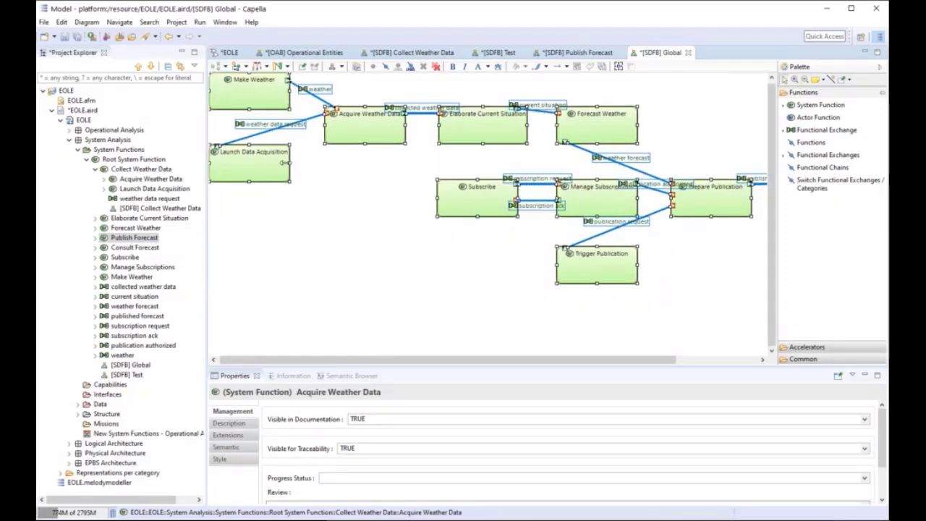
left_click_drag(287, 164, 266, 164)
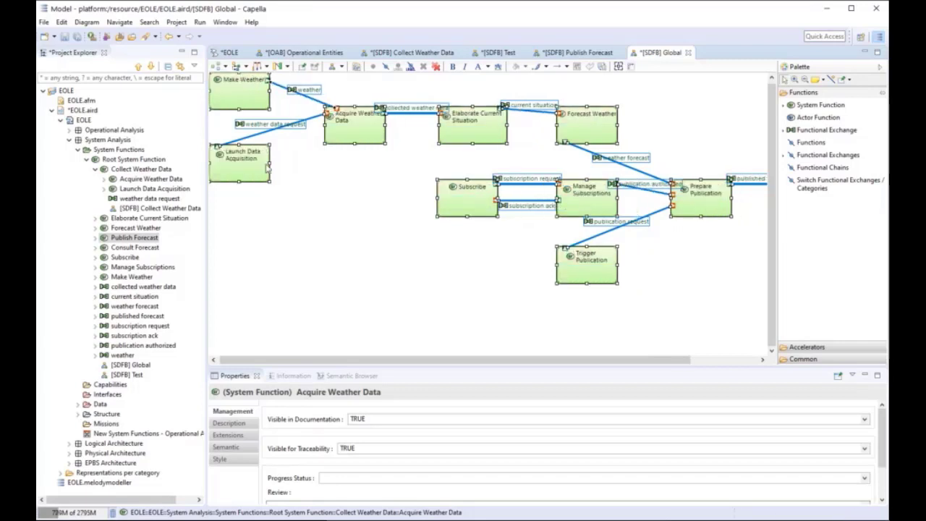
Reposition the ports from Make Weather and Launch Data Acquisition through Forecast Weather so their exchanges run cleanly without crossing.
left_click(268, 163)
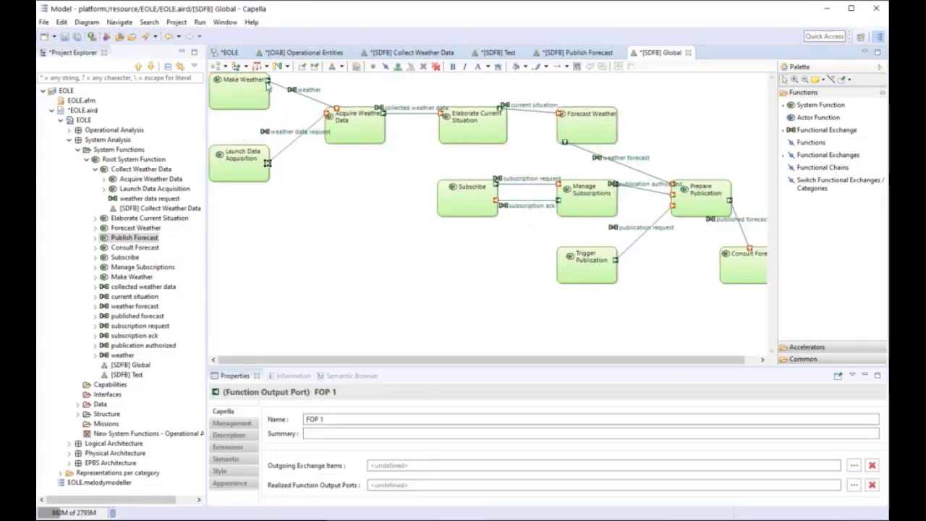
left_click_drag(267, 79, 268, 92)
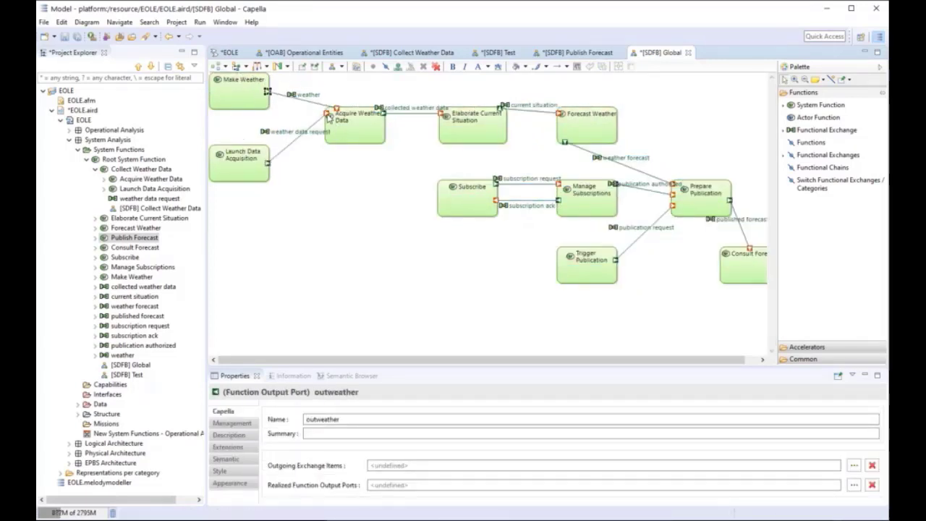
left_click(326, 114)
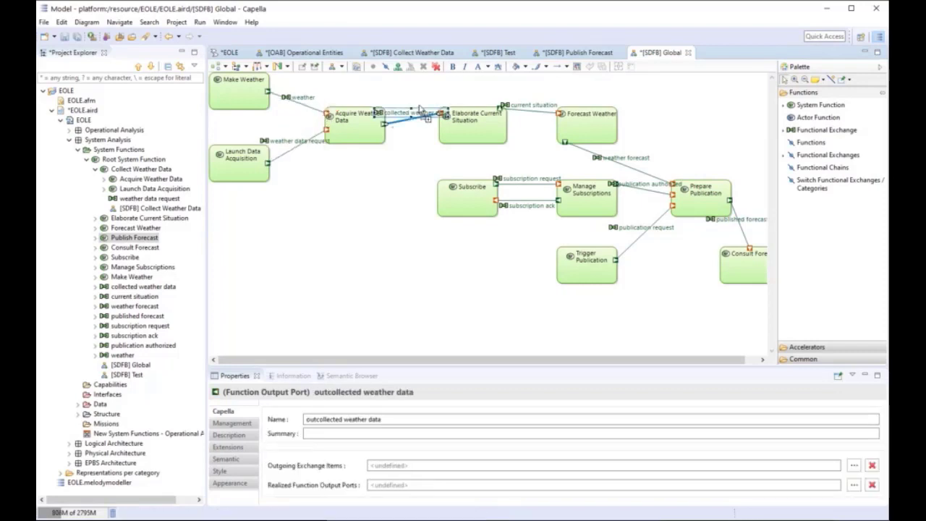
left_click_drag(417, 113, 446, 124)
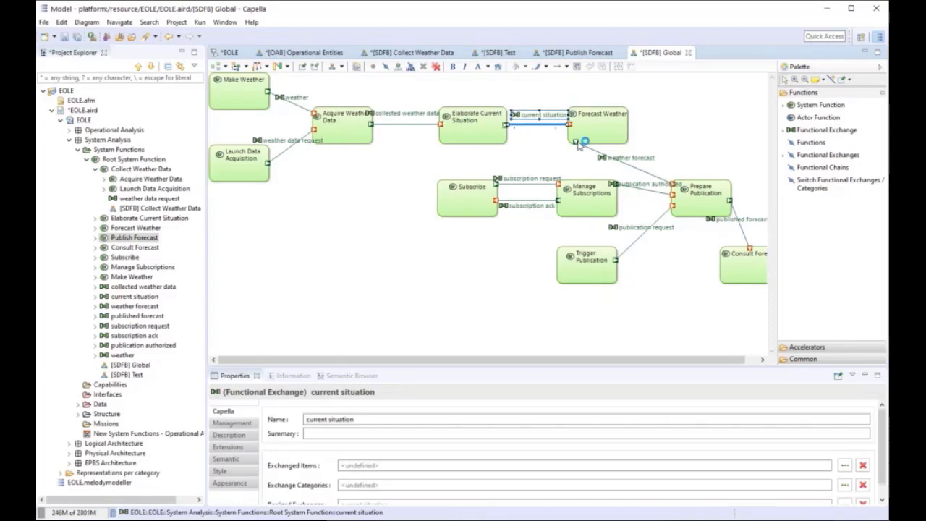
left_click(575, 141)
left_click_drag(635, 132, 635, 129)
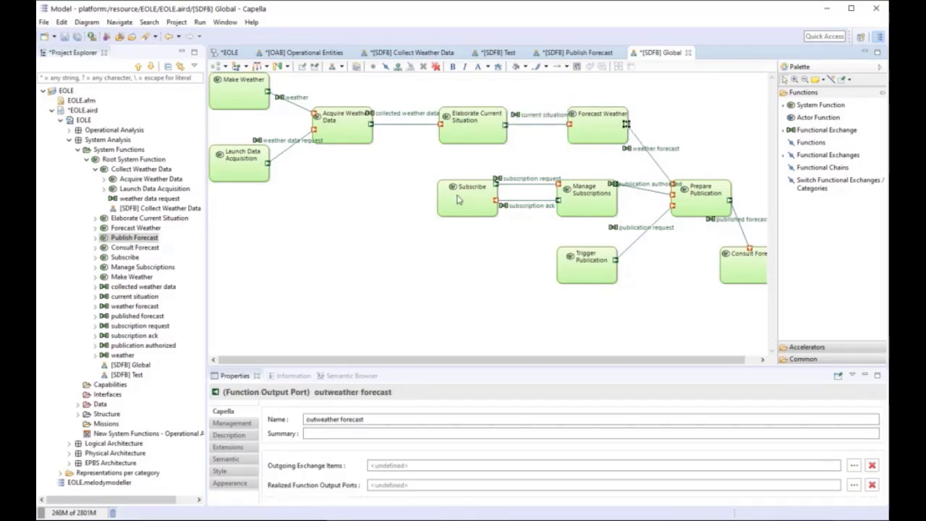
Space Subscribe and Manage Subscriptions farther from Prepare Publication with a straight publication authorized exchange, and widen the diagram area to fit Consult Forecast.
left_click_drag(457, 197, 436, 197)
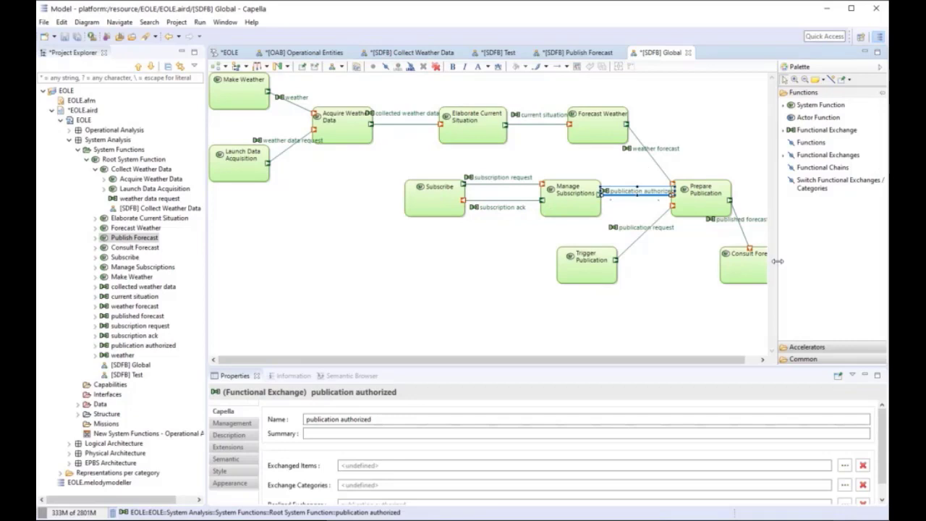
left_click_drag(776, 263, 806, 264)
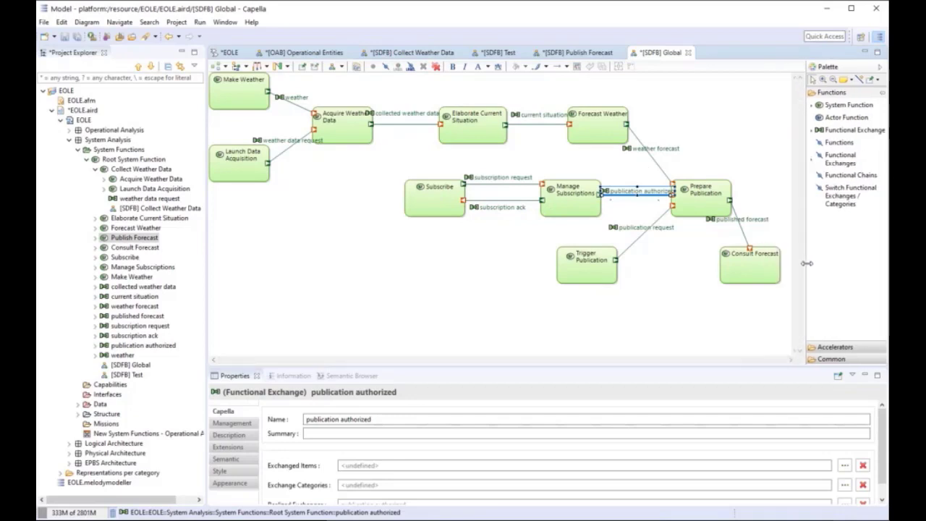
left_click(755, 181)
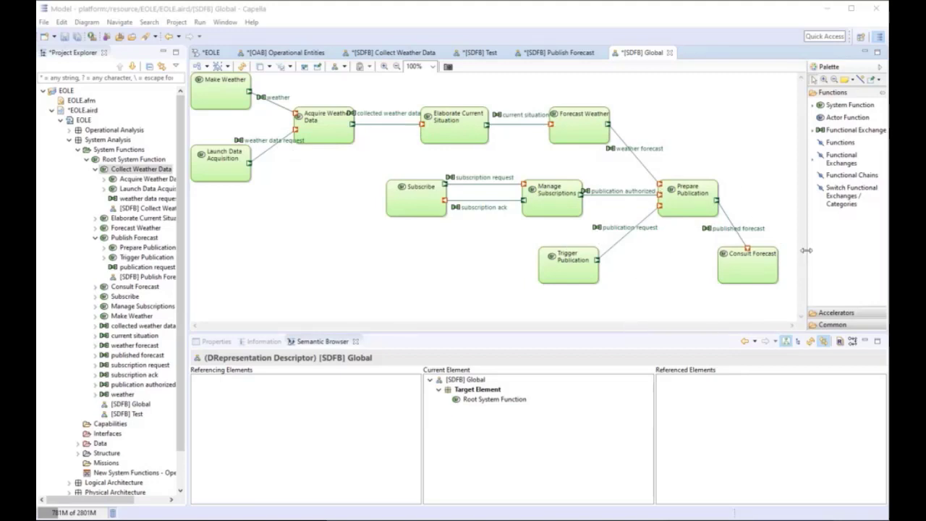
left_click_drag(808, 250, 811, 250)
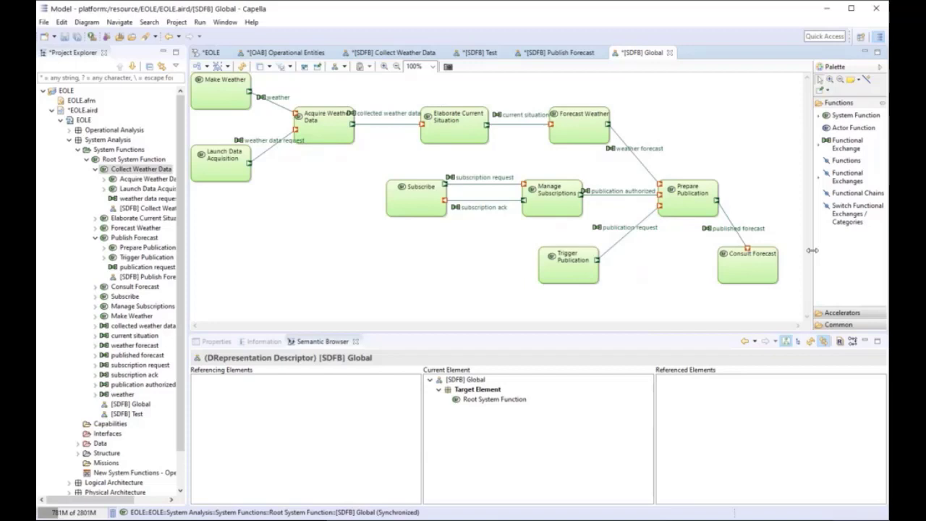
Create a functional chain from the weather and collected weather data exchanges and place its marker in the empty area below Acquire Weather Data.
key("alt+Tab")
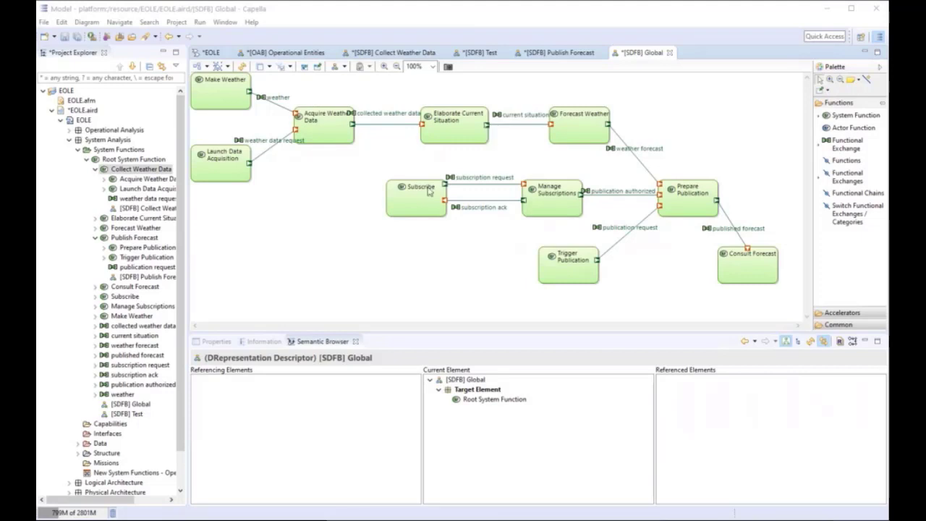
left_click(276, 107)
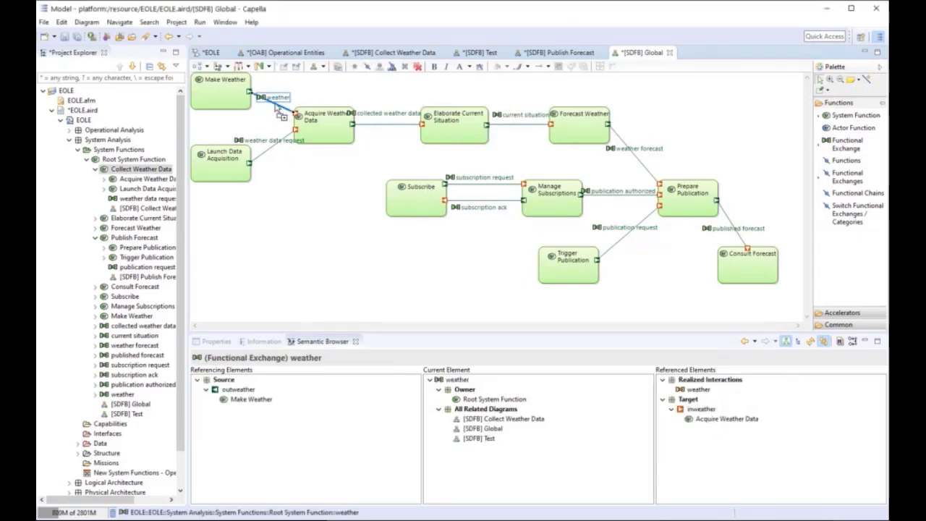
left_click(393, 125, "ctrl")
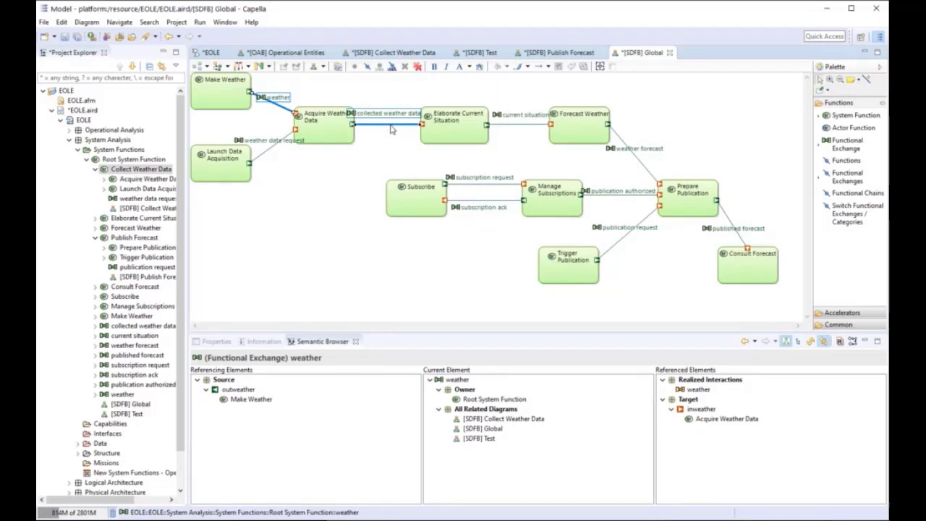
right_click(391, 128)
mouse_move(528, 410)
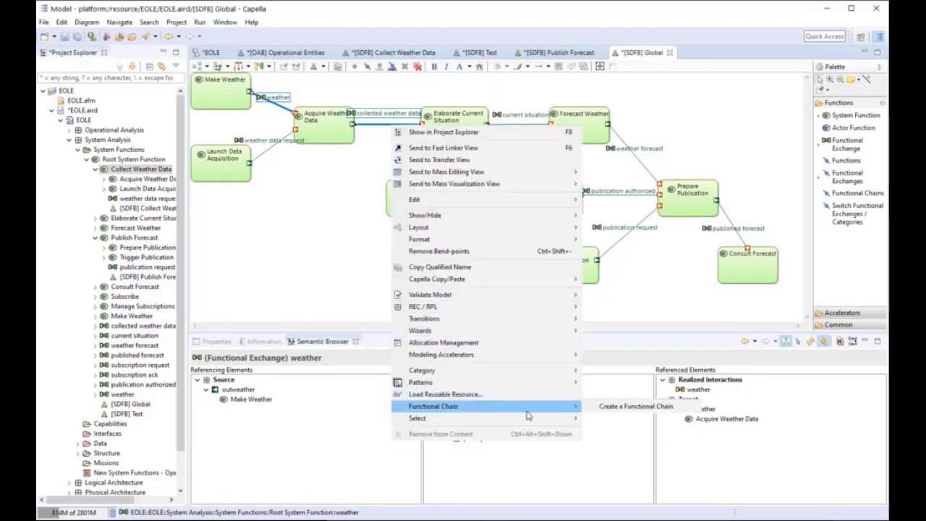
left_click(615, 406)
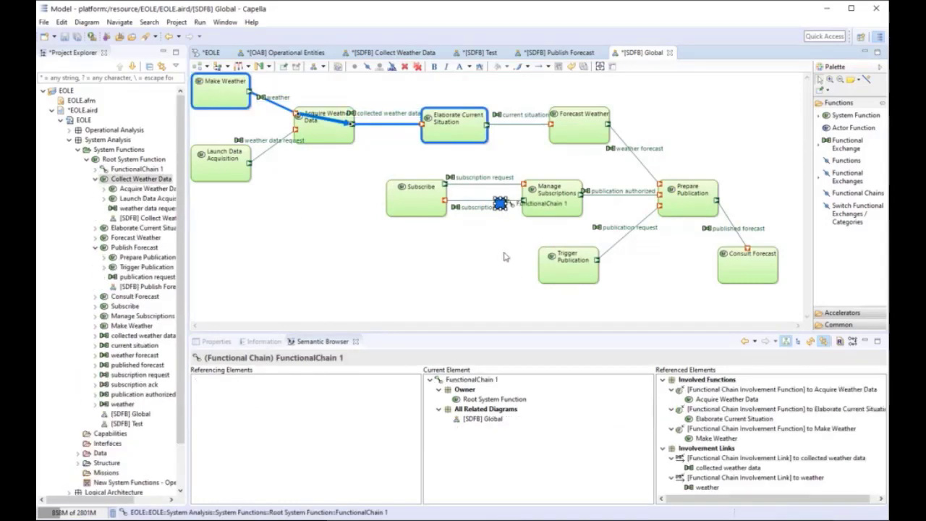
left_click_drag(500, 206, 291, 193)
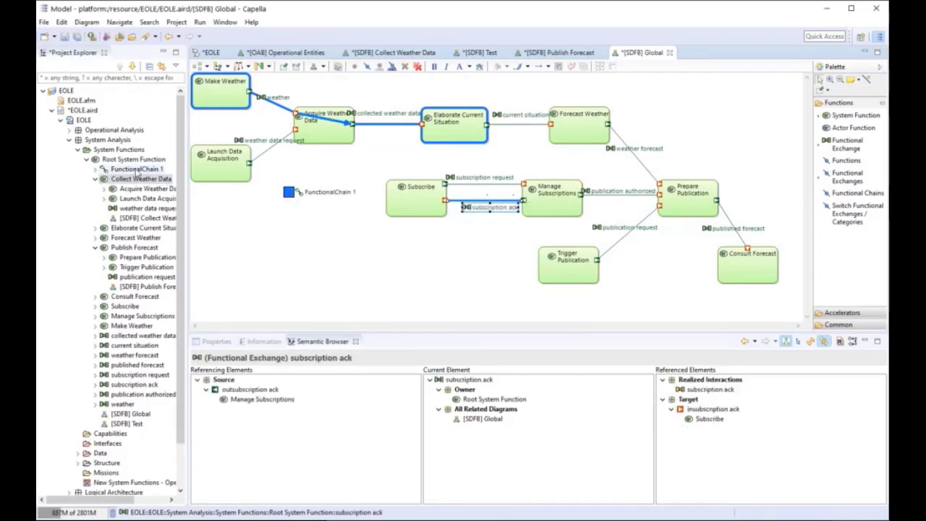
Rename the new functional chain as Acquisition FC and shift its marker slightly lower in the empty area.
left_click(130, 170)
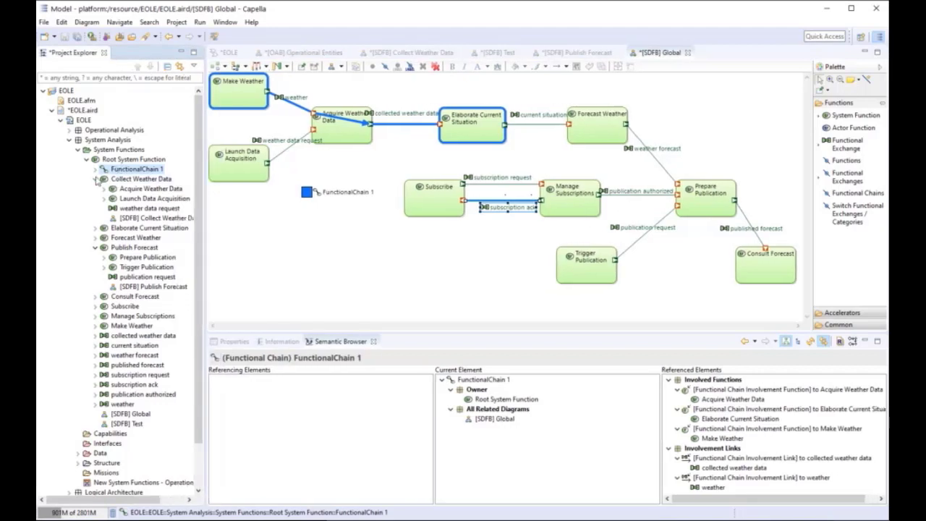
left_click(331, 193)
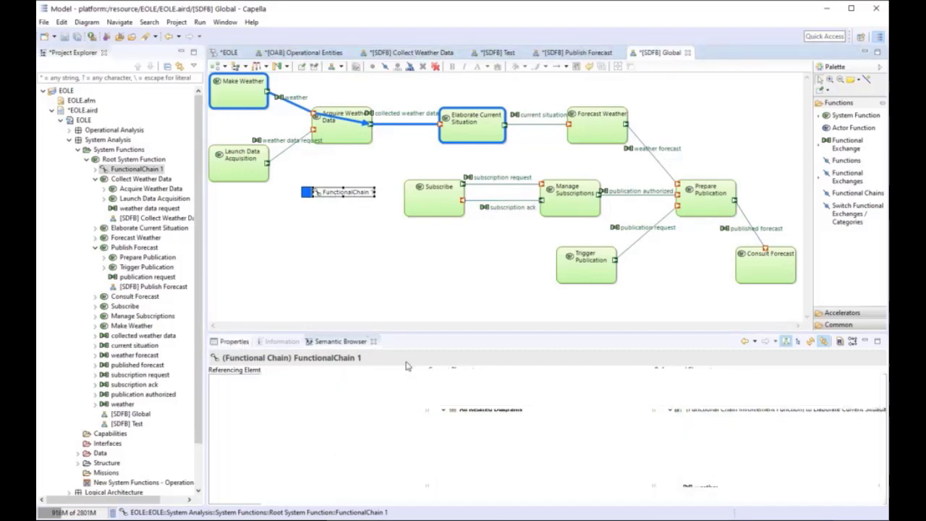
left_click_drag(370, 385, 294, 384)
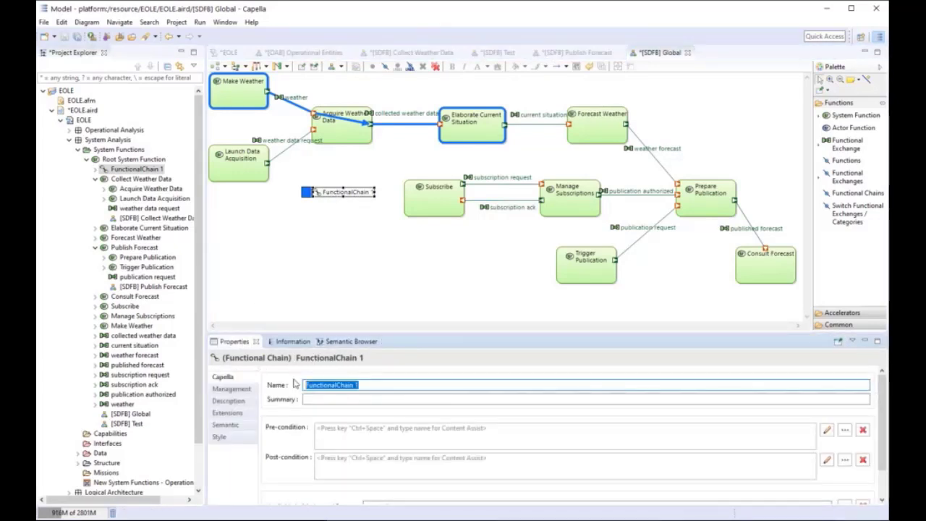
type("Acquisition FC")
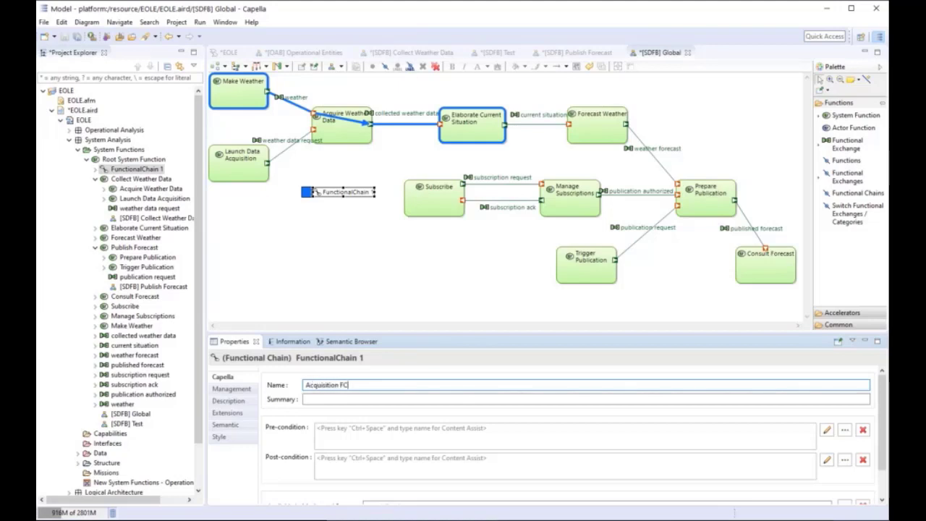
key("Return")
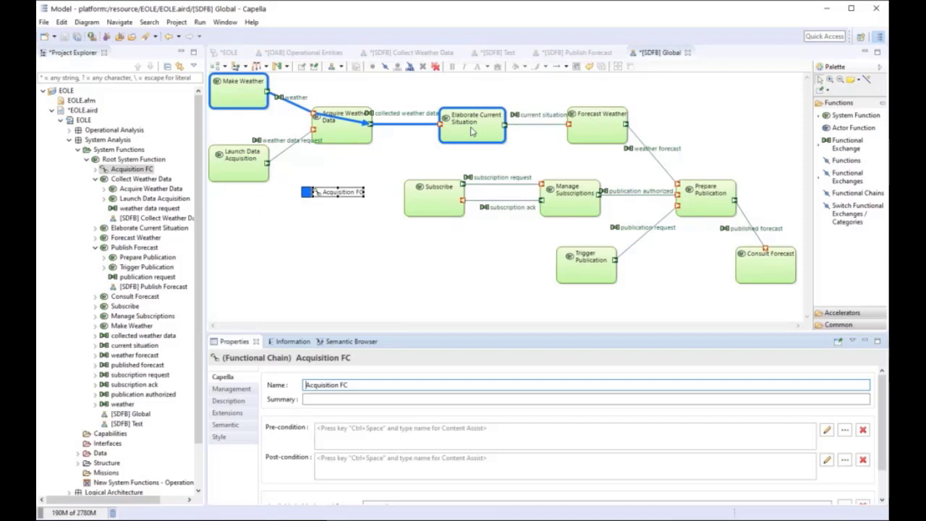
left_click_drag(307, 194, 296, 215)
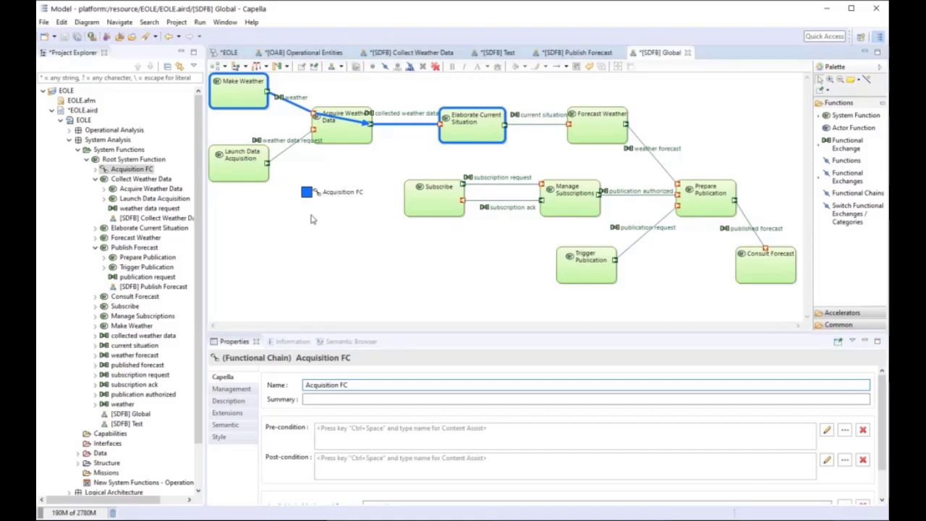
left_click(339, 238)
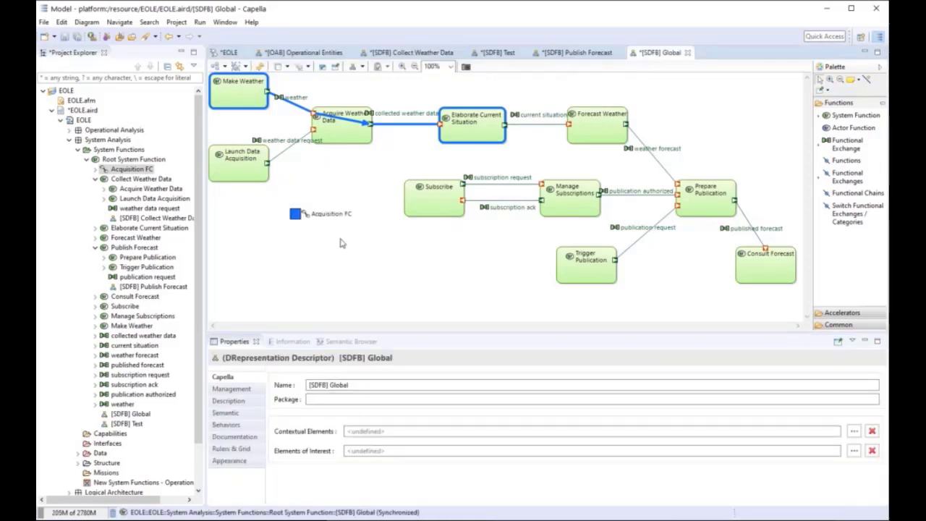
Create a functional chain description diagram named [SFCD] Acquisition FC from the chain marker and spread out its three functions.
left_click(291, 149)
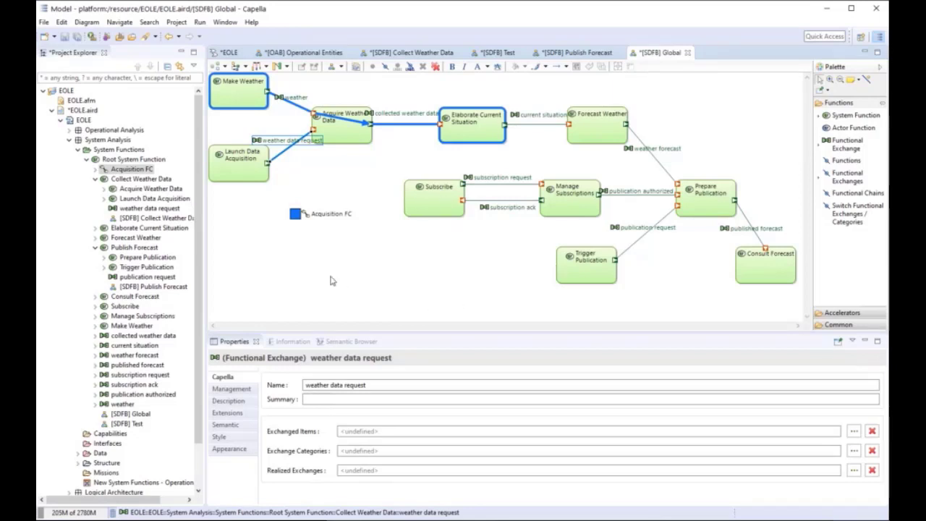
left_click(296, 215)
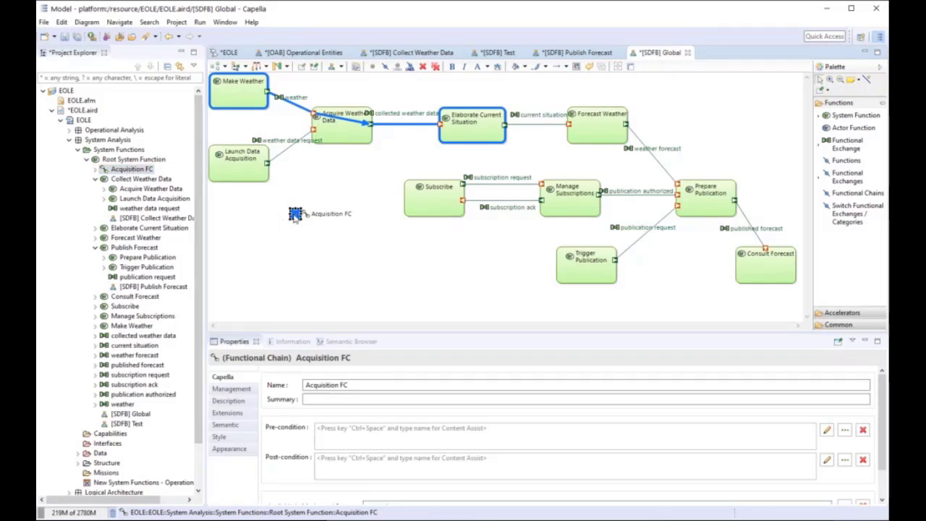
right_click(295, 215)
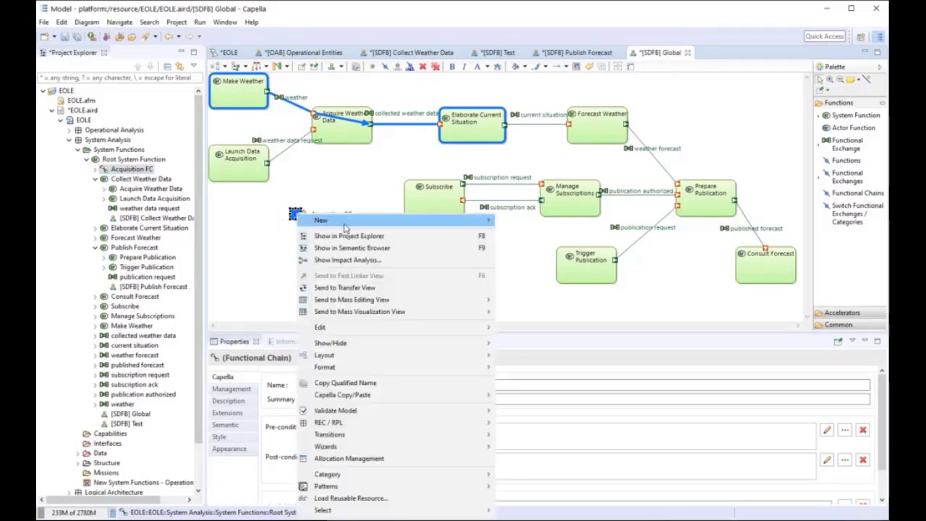
mouse_move(346, 220)
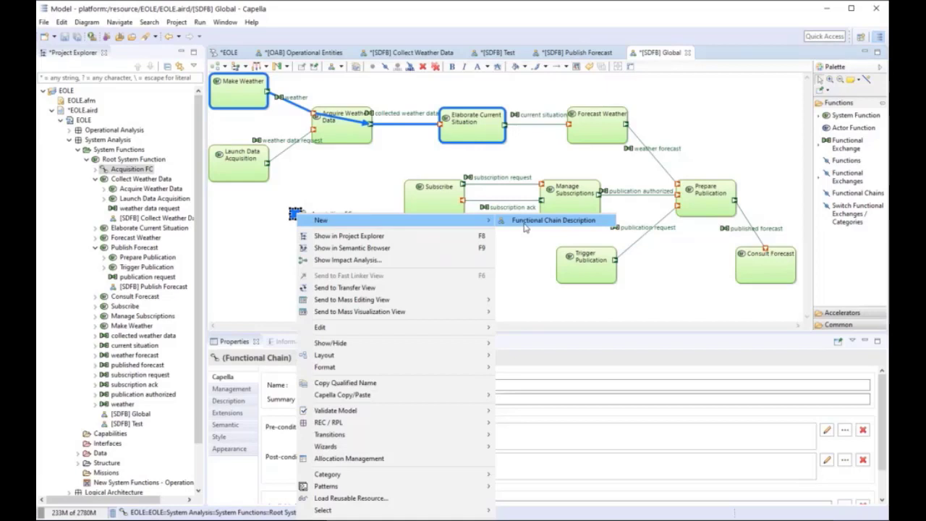
left_click(566, 226)
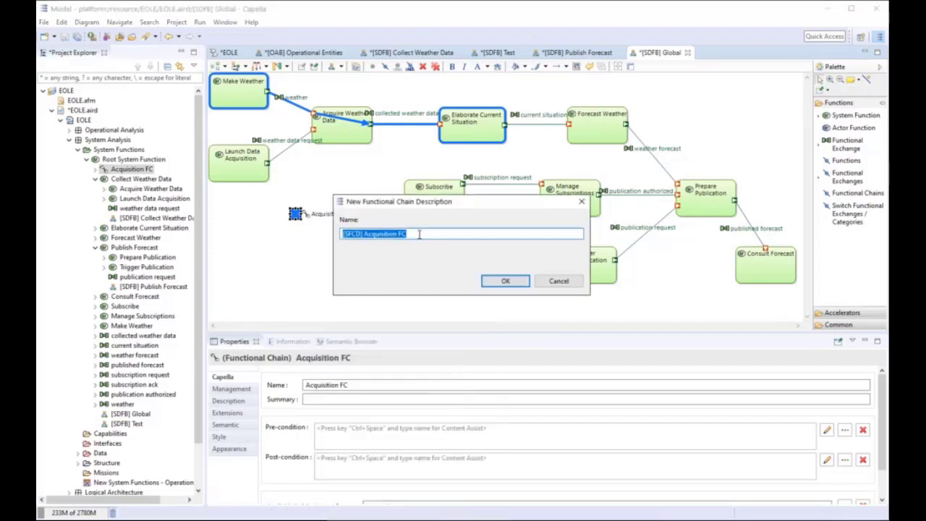
left_click(504, 282)
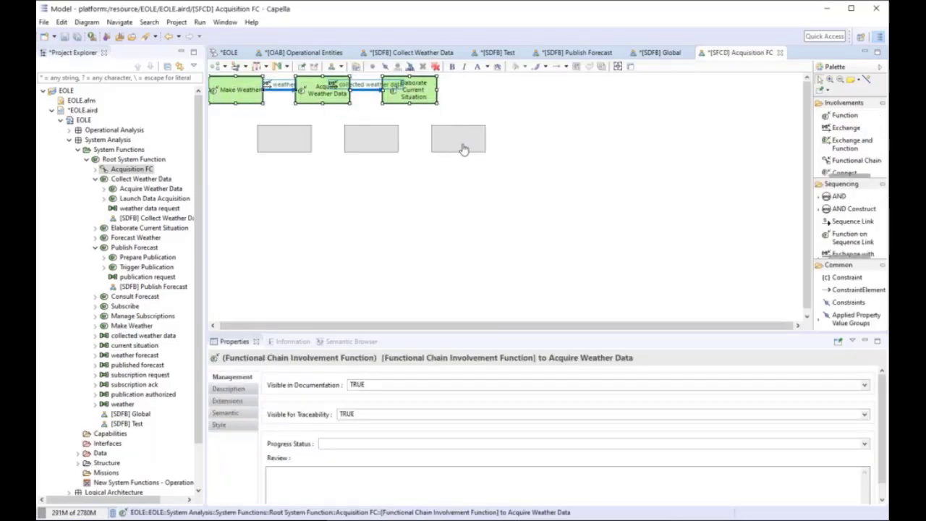
left_click(432, 102)
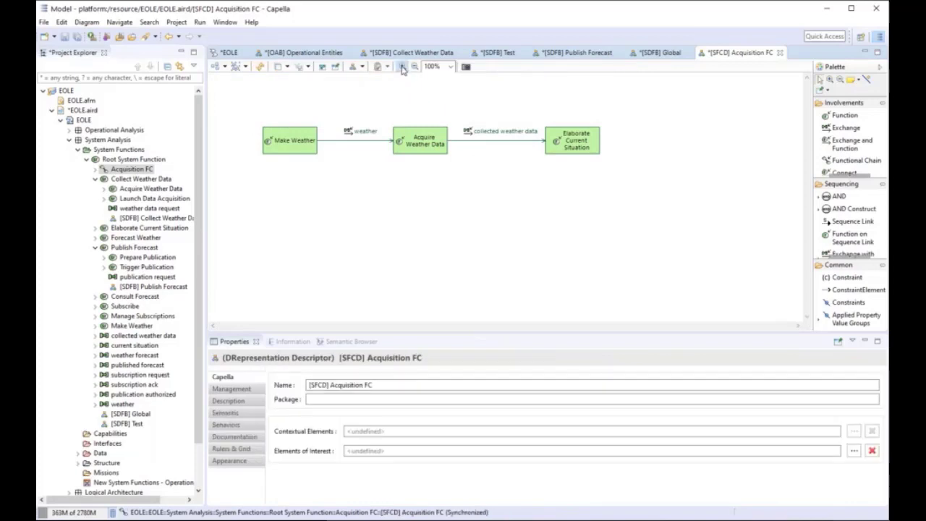
Enlarge the chain description diagram to 125%, widen the palette with Sequencing collapsed, and inspect the involved functions and exchanges.
left_click(402, 67)
left_click_drag(811, 213, 741, 206)
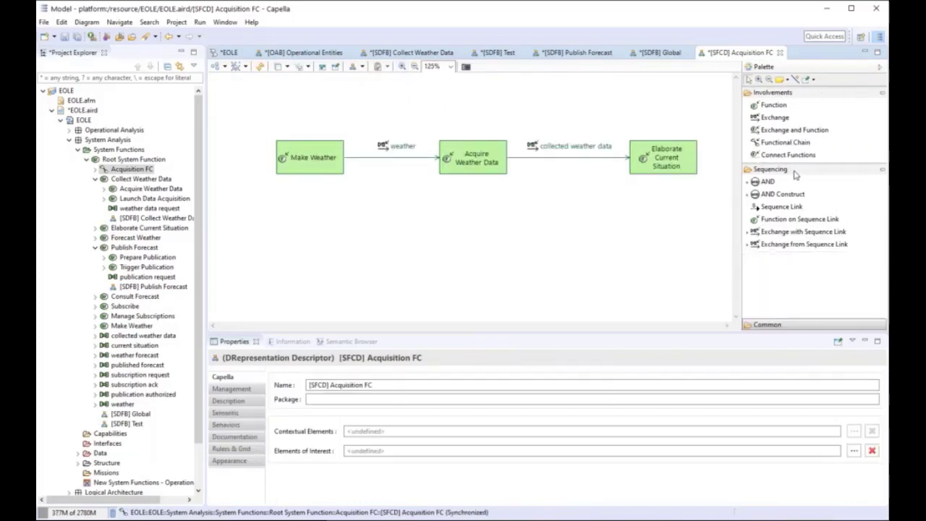
left_click(794, 174)
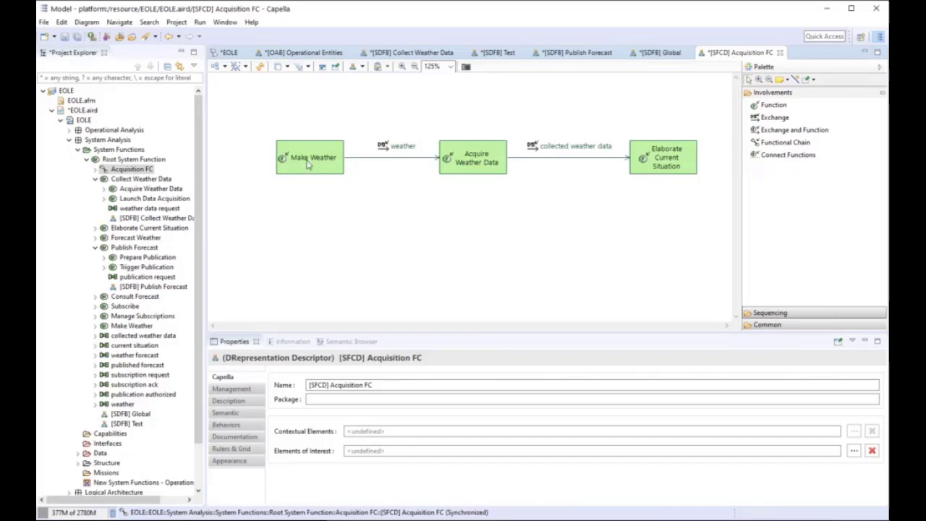
left_click(474, 159)
left_click(650, 161)
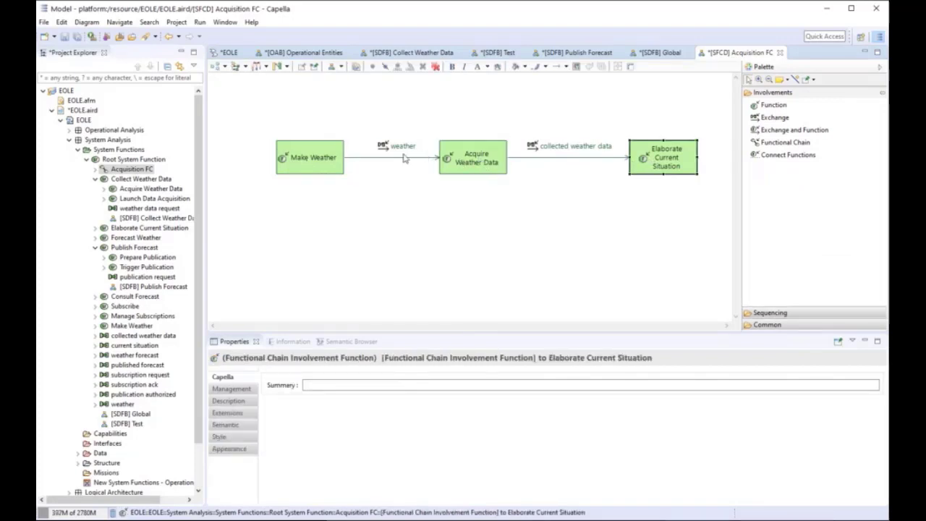
left_click(392, 158)
left_click(563, 158)
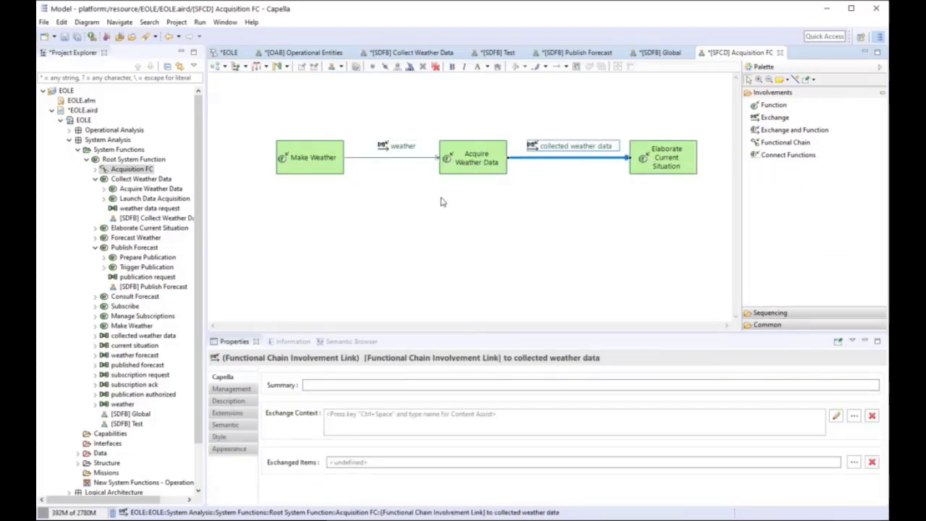
Delete the Acquire Weather Data involvement from the Acquisition FC description diagram along with its two links.
left_click(473, 165)
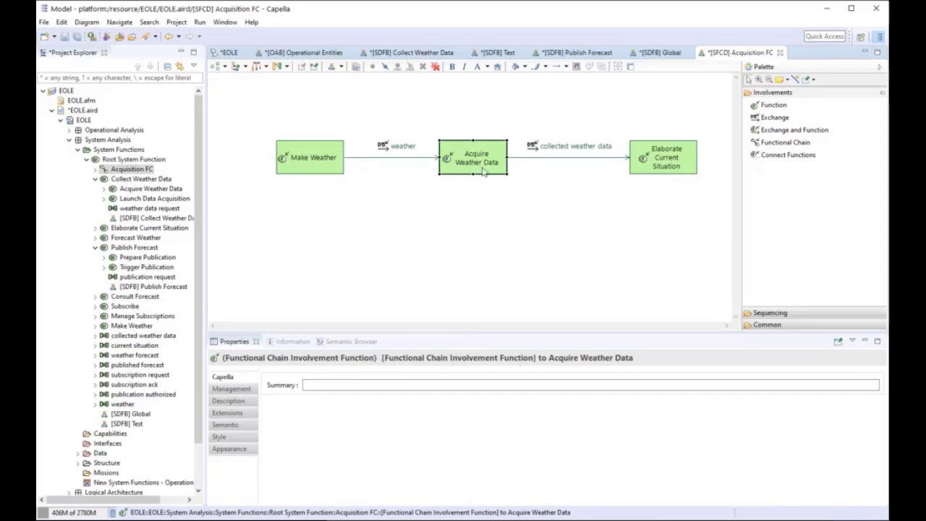
left_click(435, 66)
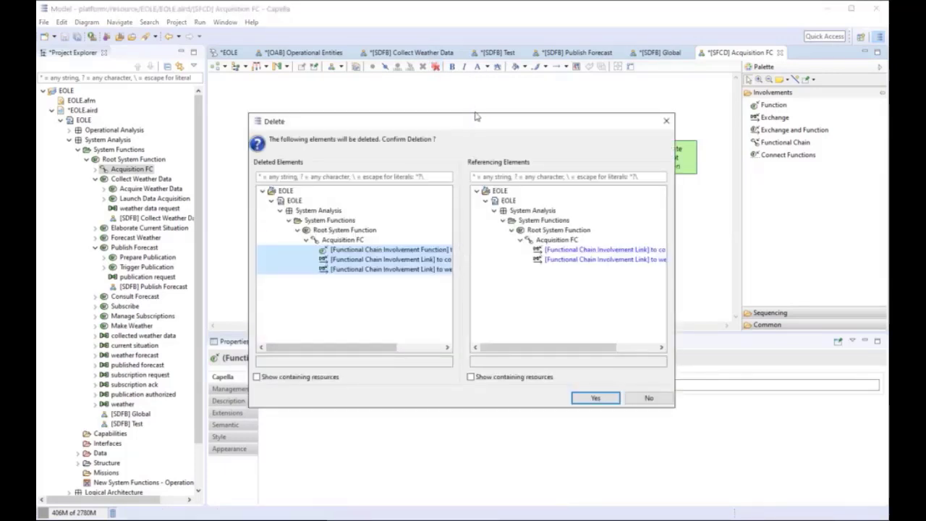
left_click_drag(476, 129, 539, 243)
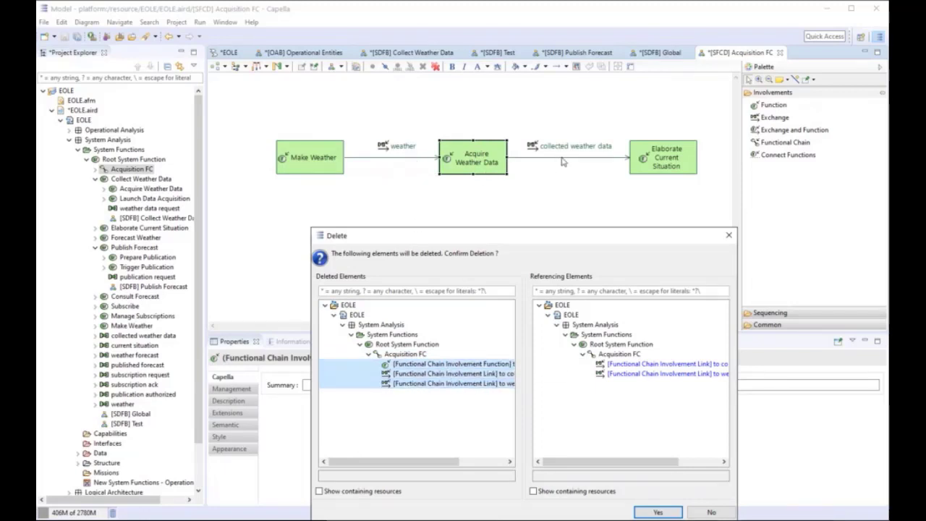
left_click(658, 512)
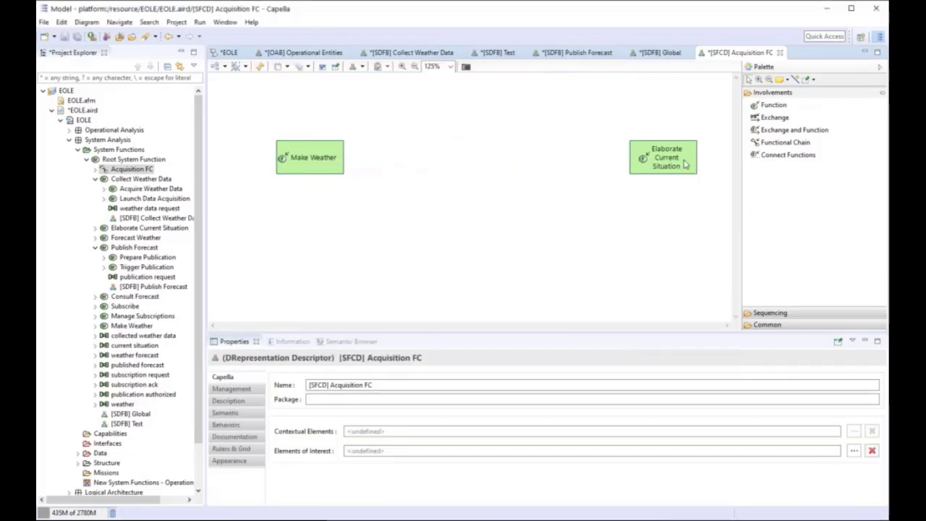
Check the chain marker in the Global diagram and undo the deletion of the Acquire Weather Data involvement.
left_click(660, 53)
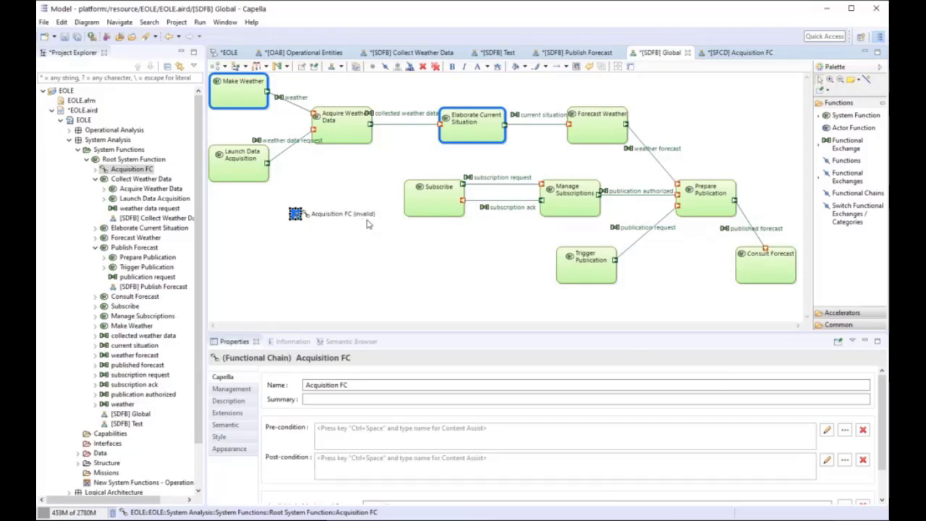
double_click(295, 213)
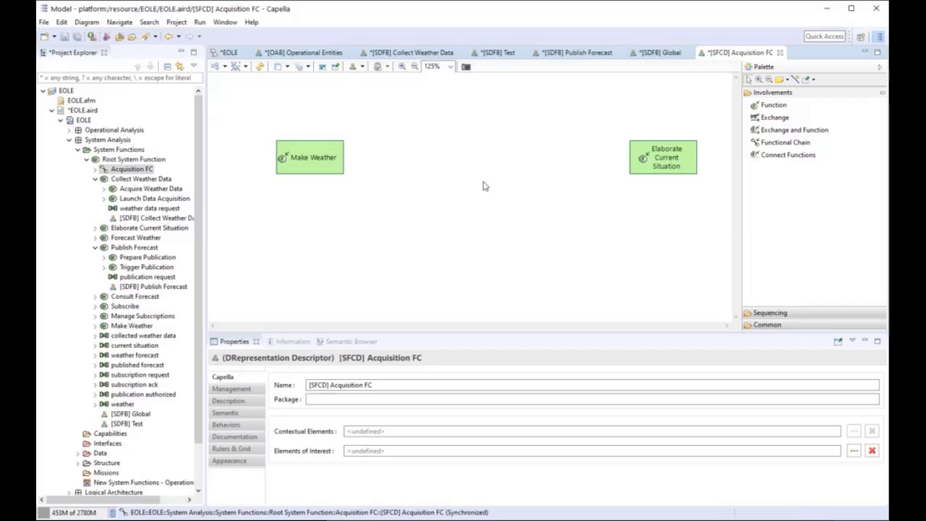
left_click(669, 56)
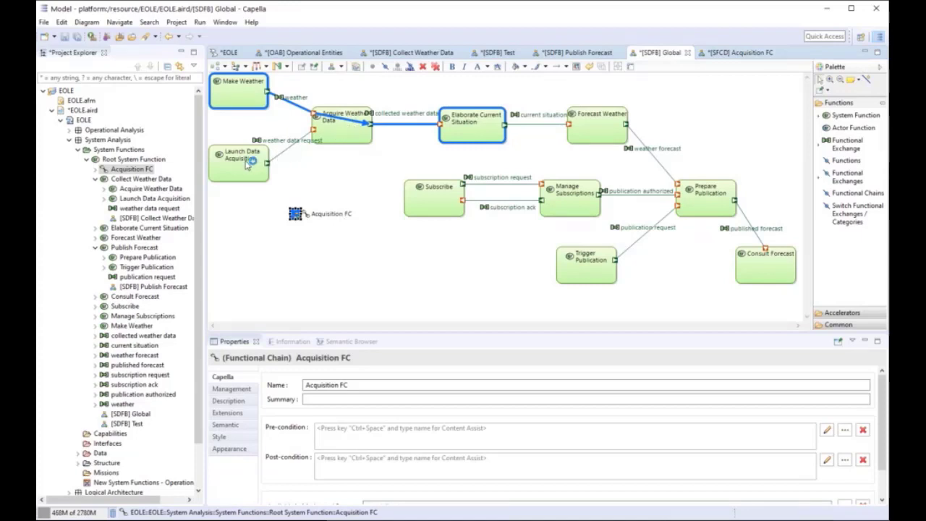
left_click(734, 56)
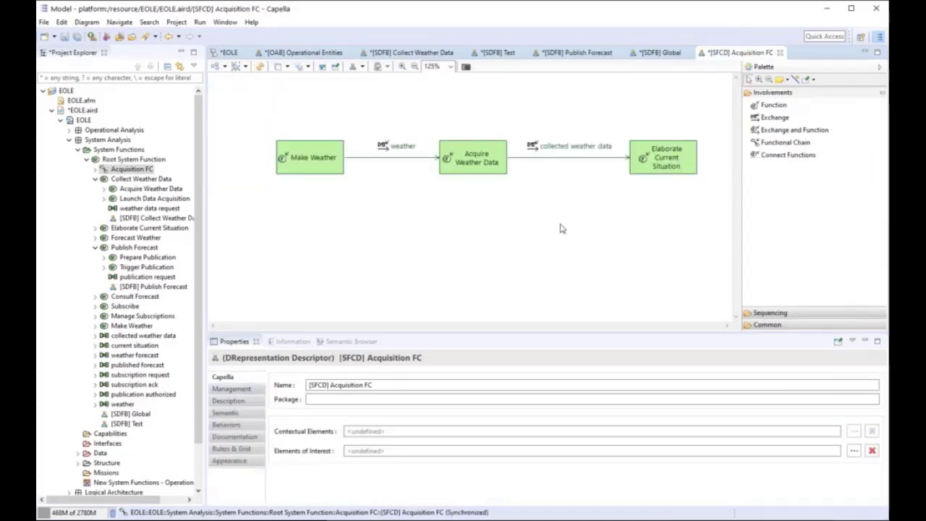
Involve the weather data request exchange and its source function Launch Data Acquisition into Acquire Weather Data, and move the exchange label nearer that source.
left_click(774, 108)
left_click(483, 167)
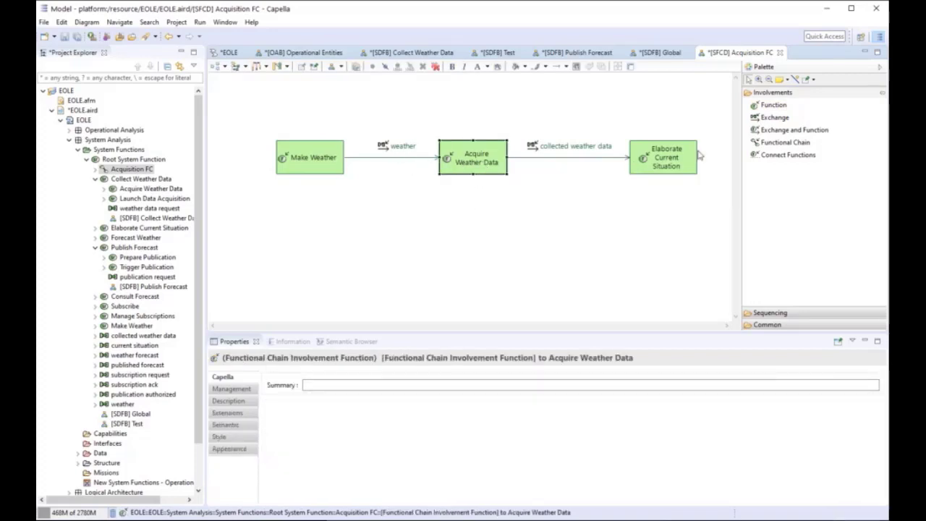
left_click(795, 130)
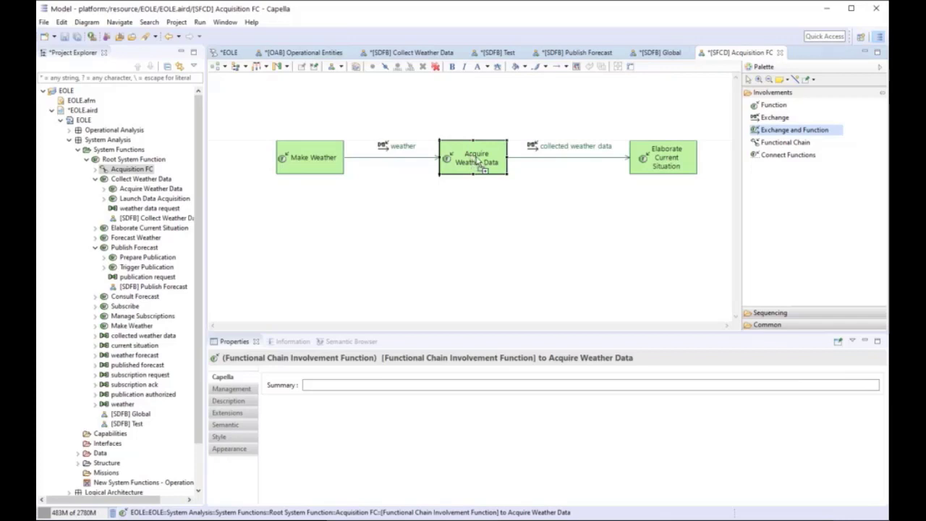
left_click(478, 163)
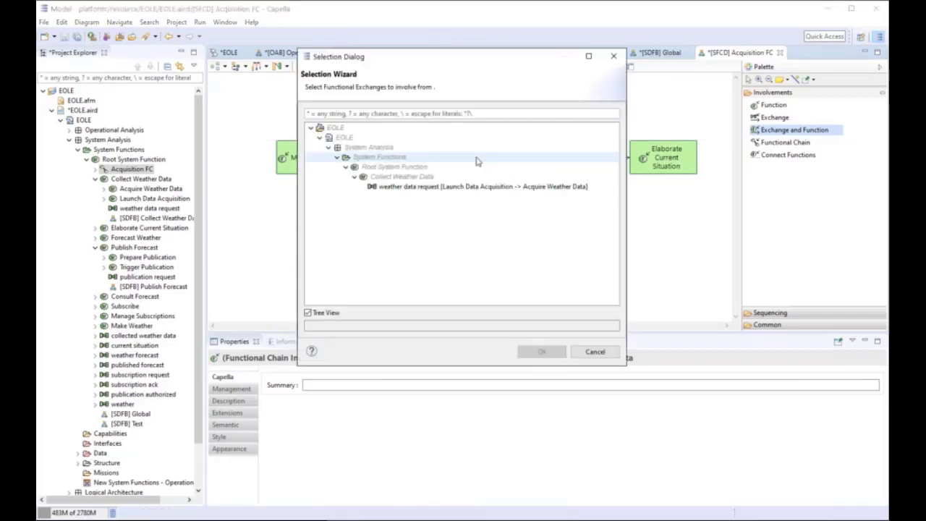
left_click_drag(506, 61, 719, 65)
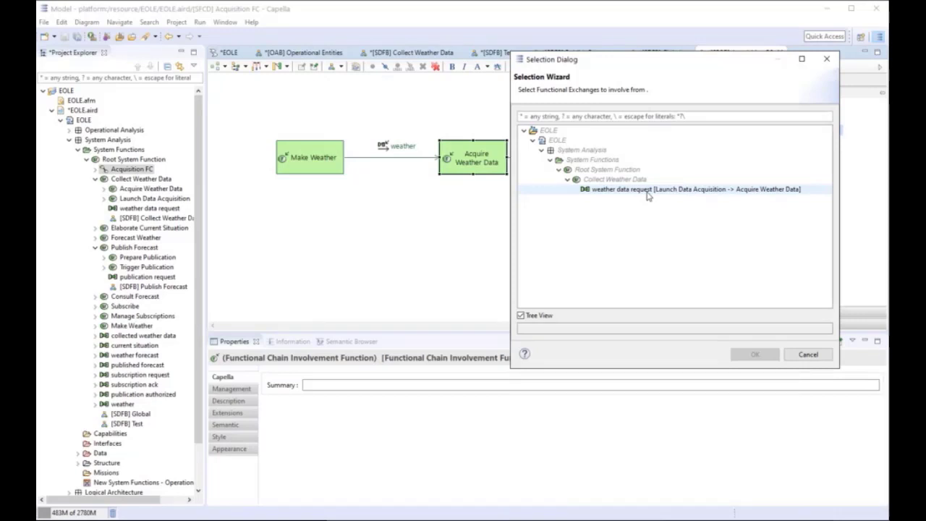
left_click(648, 190)
left_click(754, 354)
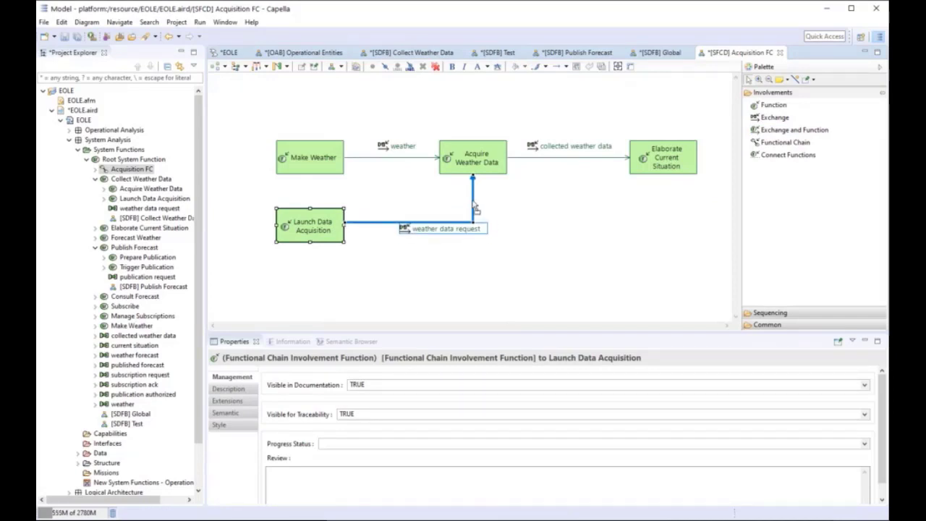
left_click(445, 233)
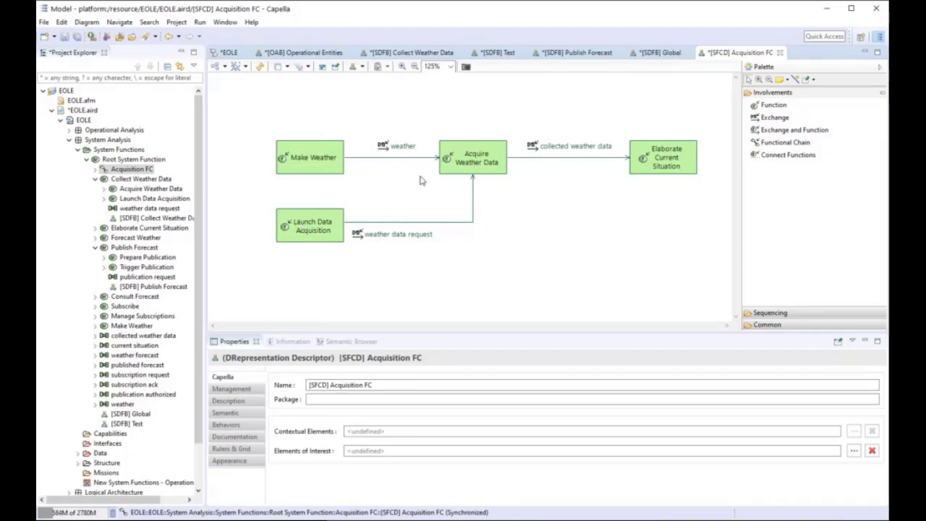
In the Global diagram, lower Acquire Weather Data's input ports and shift the function slightly toward Make Weather, and close the chain description diagram.
left_click(660, 53)
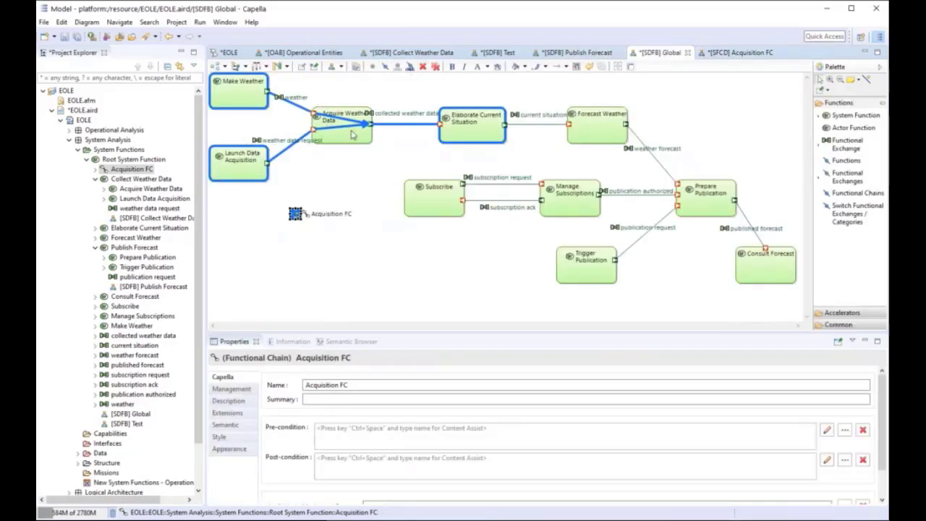
left_click(314, 135)
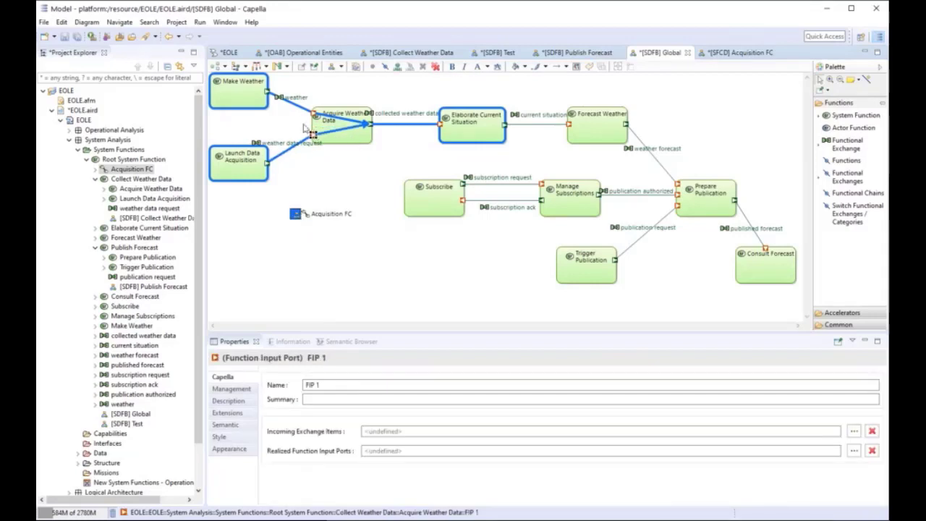
left_click(313, 114)
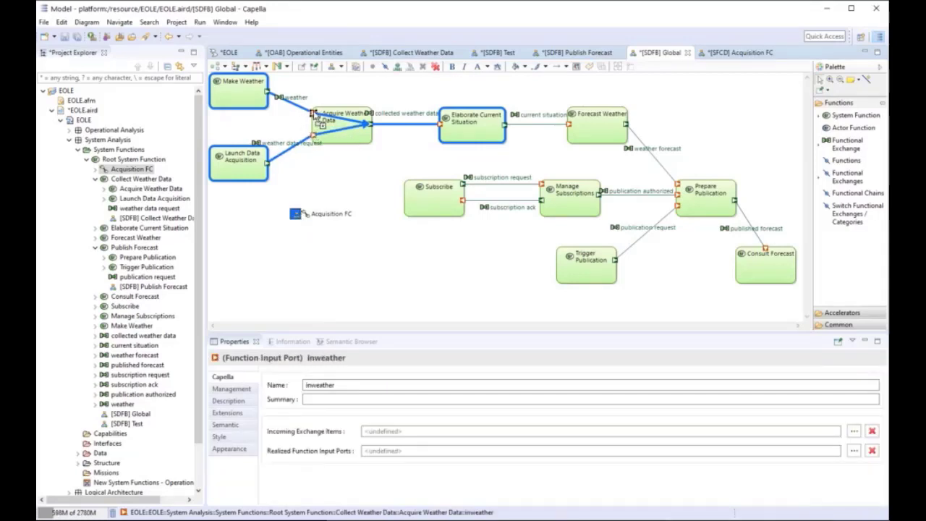
left_click_drag(313, 114, 313, 123)
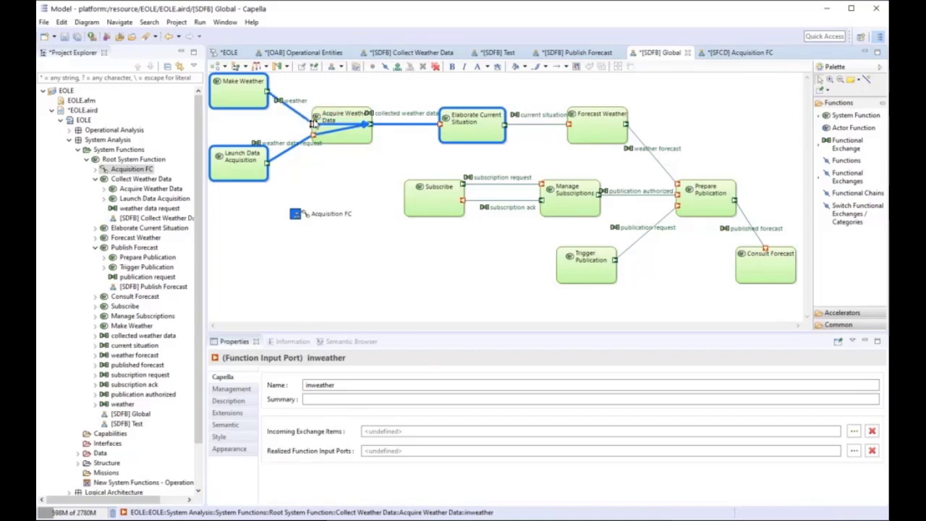
left_click(314, 123)
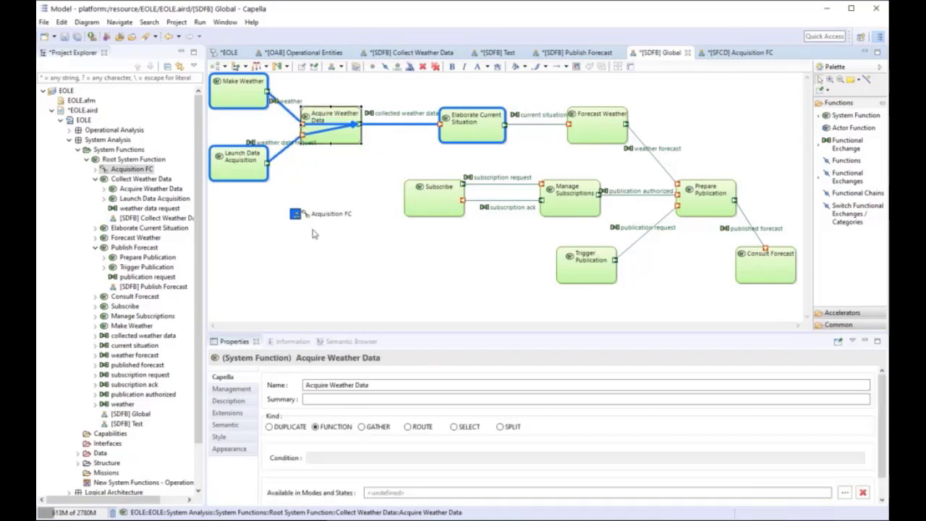
left_click(736, 53)
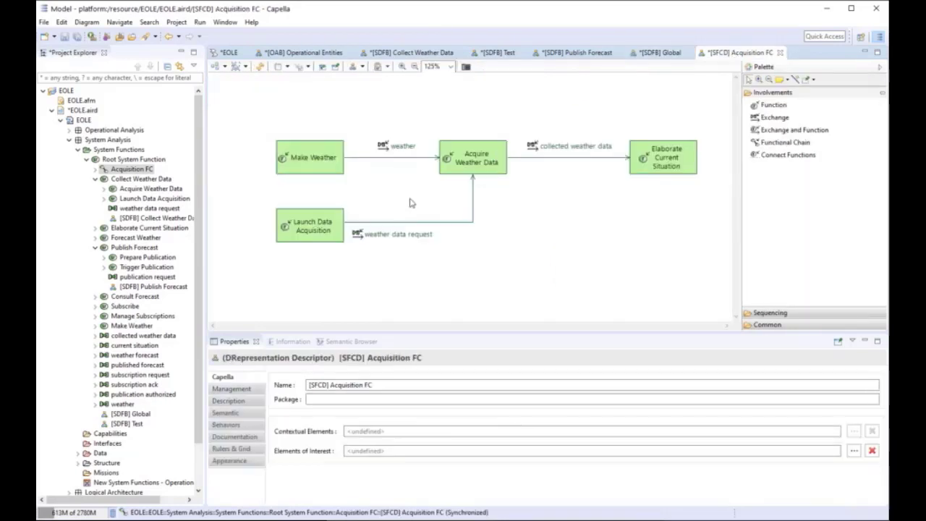
left_click(780, 52)
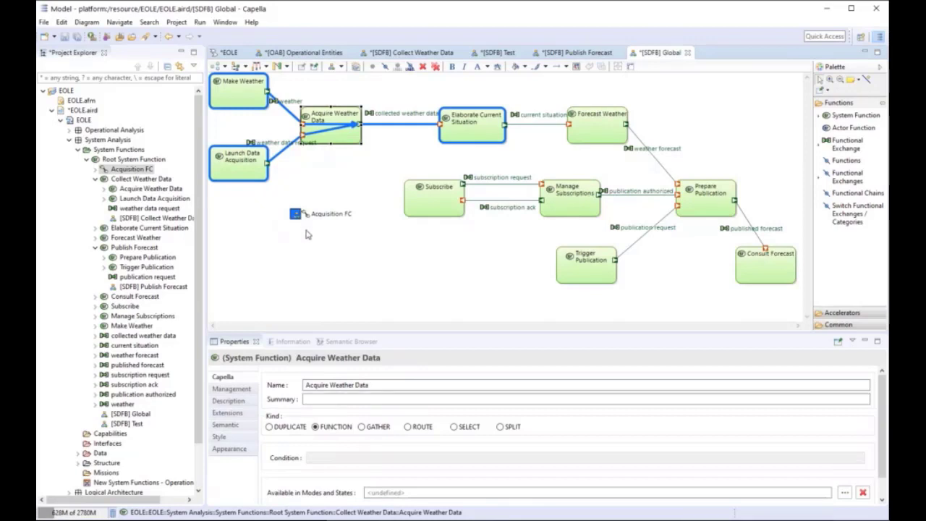
Move the weather data request and weather labels clear of the highlighted chain links in the Global diagram and save the model.
left_click_drag(283, 144, 316, 166)
left_click_drag(288, 102, 298, 91)
key("ctrl+s")
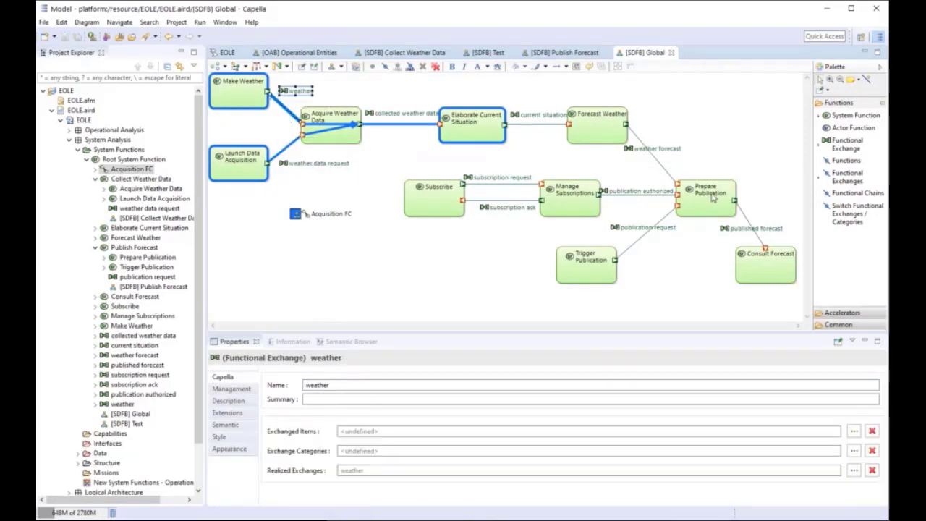
Create a functional chain from the weather forecast, publication authorized, publication request and published forecast exchanges, and reposition the subscription ack label below its exchange.
left_click(663, 167)
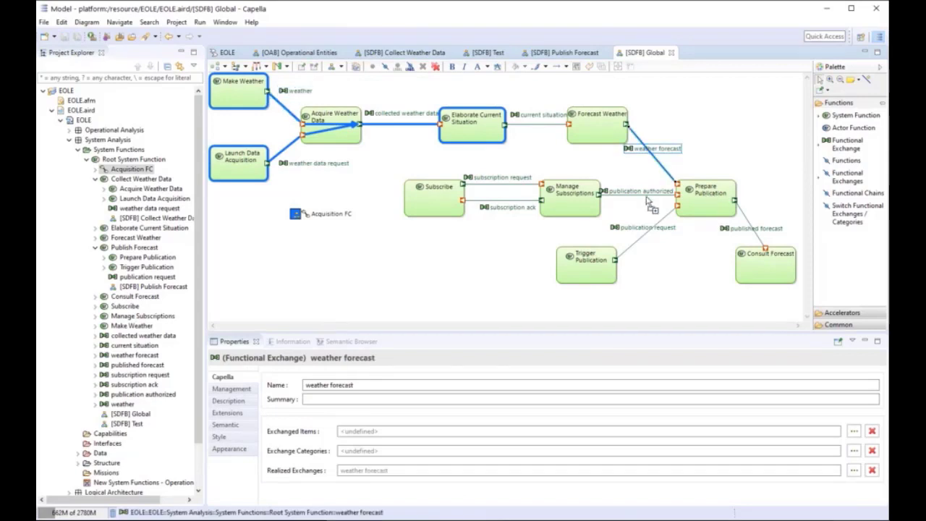
left_click(643, 196, "ctrl")
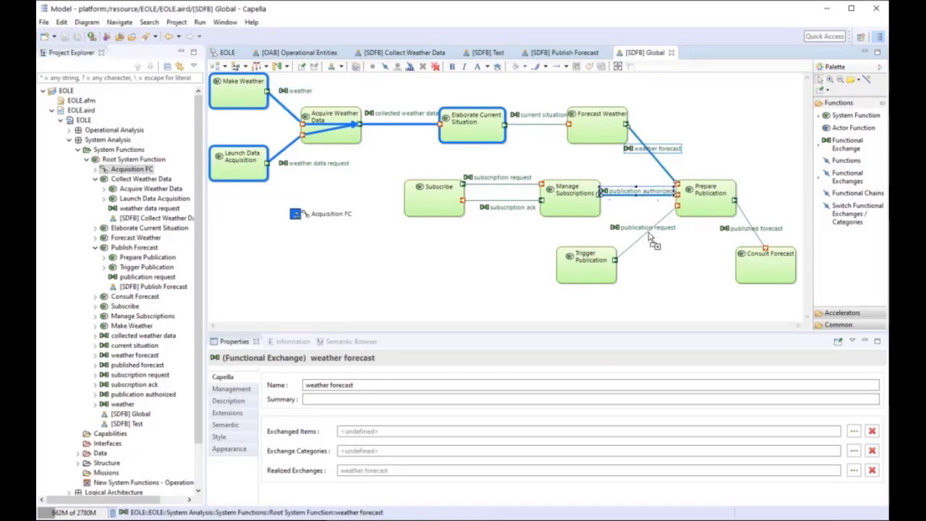
left_click(645, 234, "ctrl")
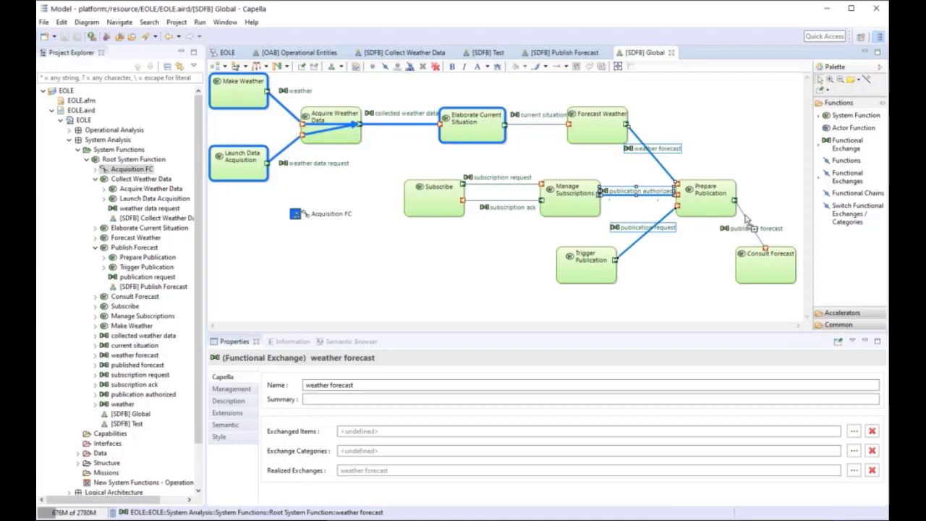
left_click(746, 220, "ctrl")
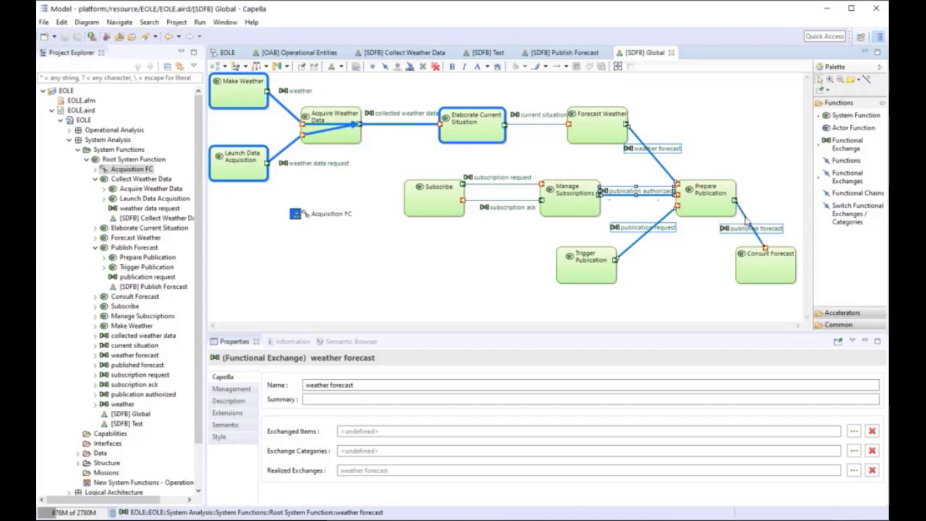
right_click(745, 220)
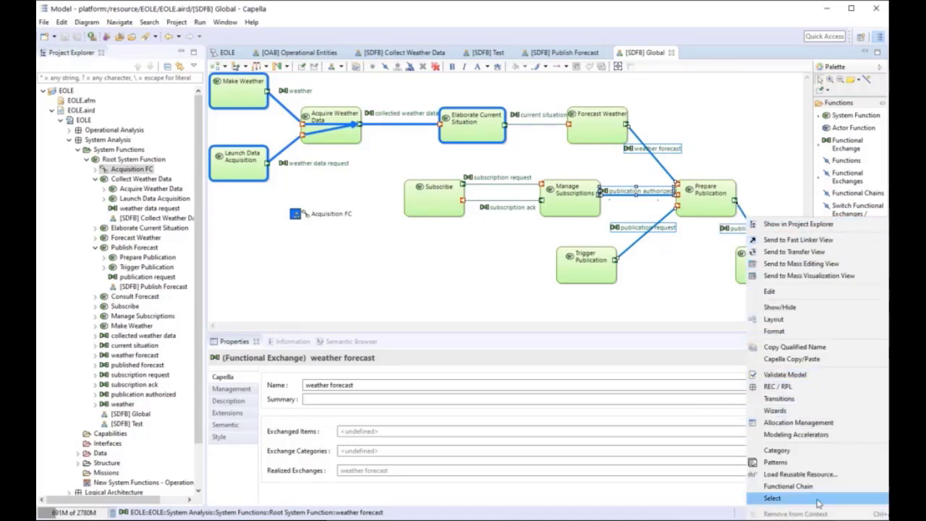
left_click(787, 486)
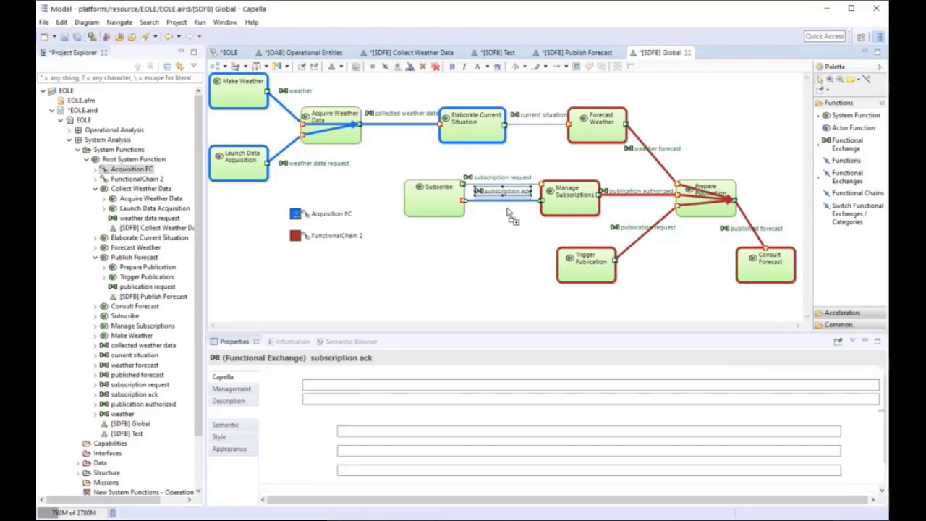
left_click_drag(507, 212, 492, 238)
left_click(493, 243)
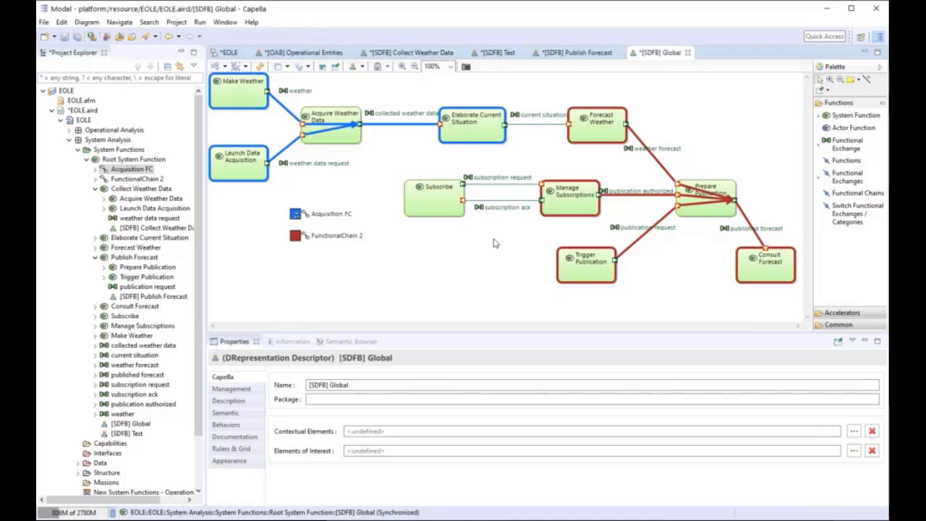
Rename the new functional chain in the Global diagram as Publication FC.
left_click(335, 235)
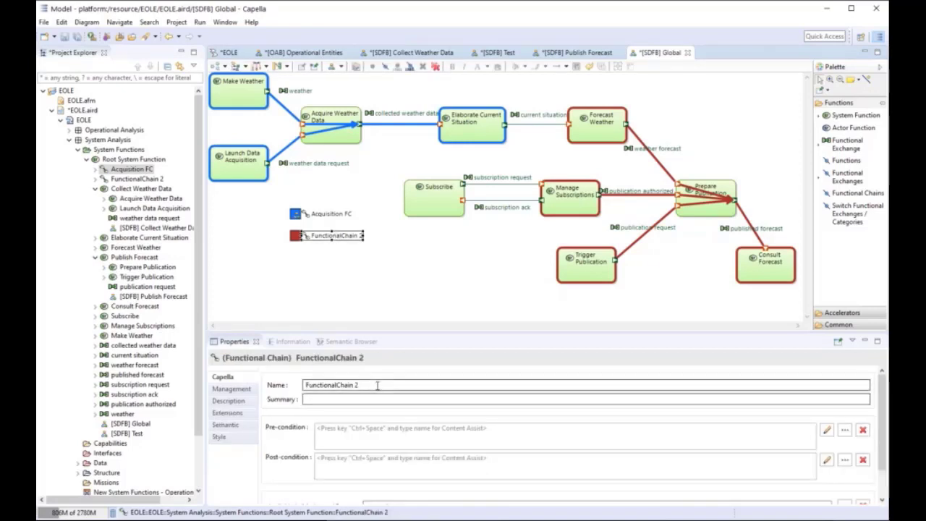
left_click_drag(377, 385, 292, 368)
type("Publication Fc")
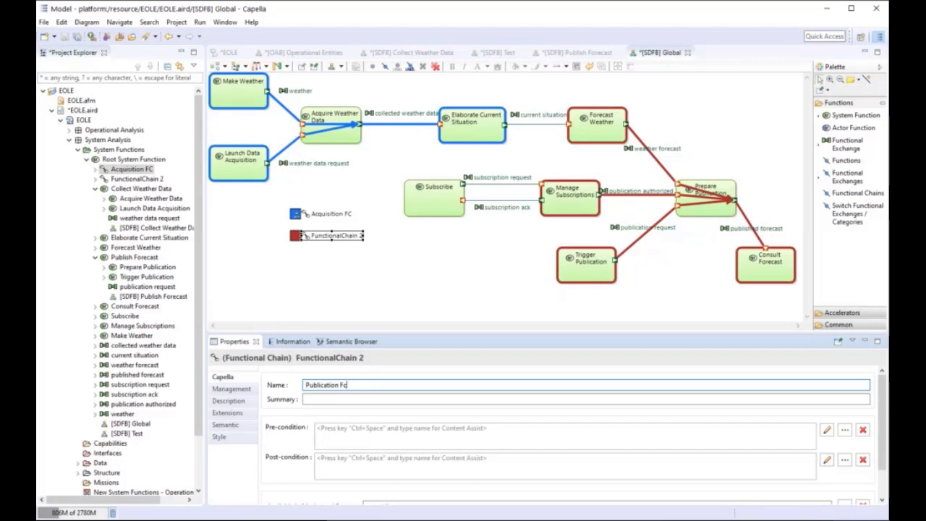
left_click(352, 402)
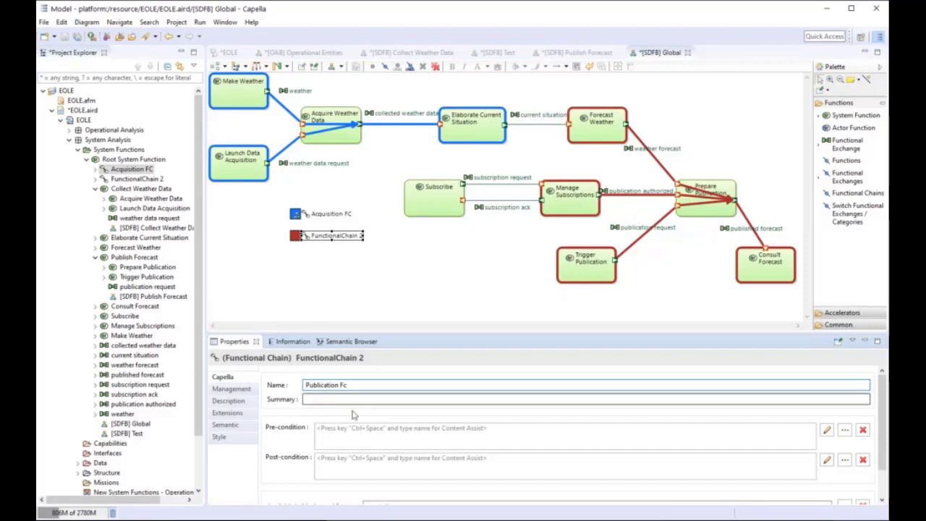
left_click(387, 272)
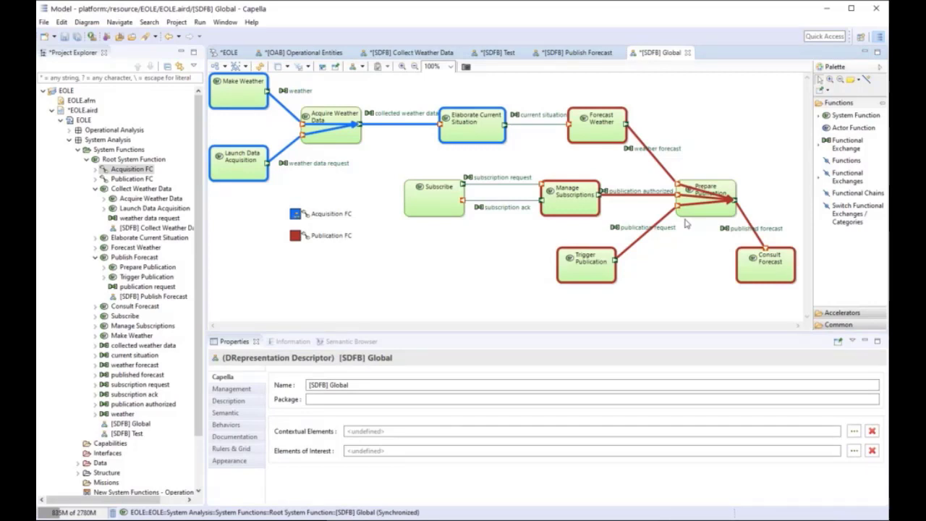
Set the Publication FC marker's fill color to Light Gray and refresh the Global diagram to recolor the chain's functions and links.
left_click(295, 235)
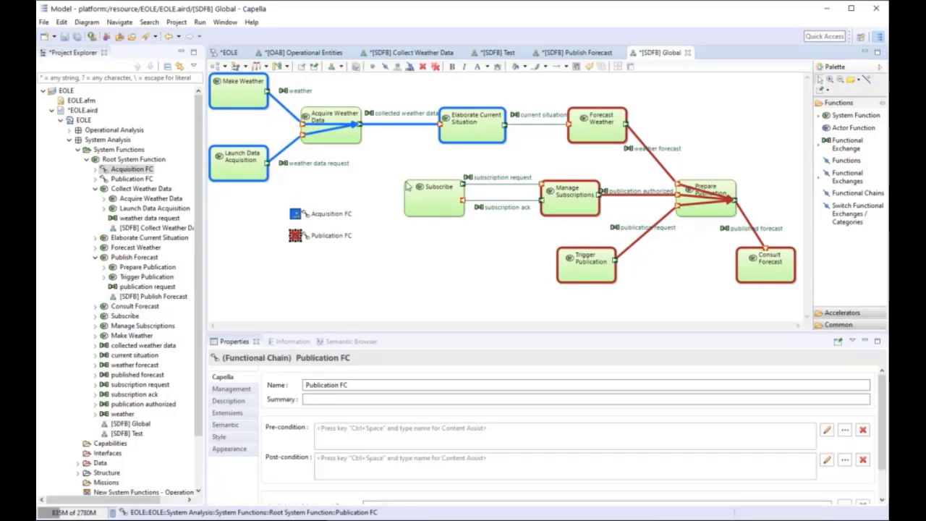
left_click(524, 67)
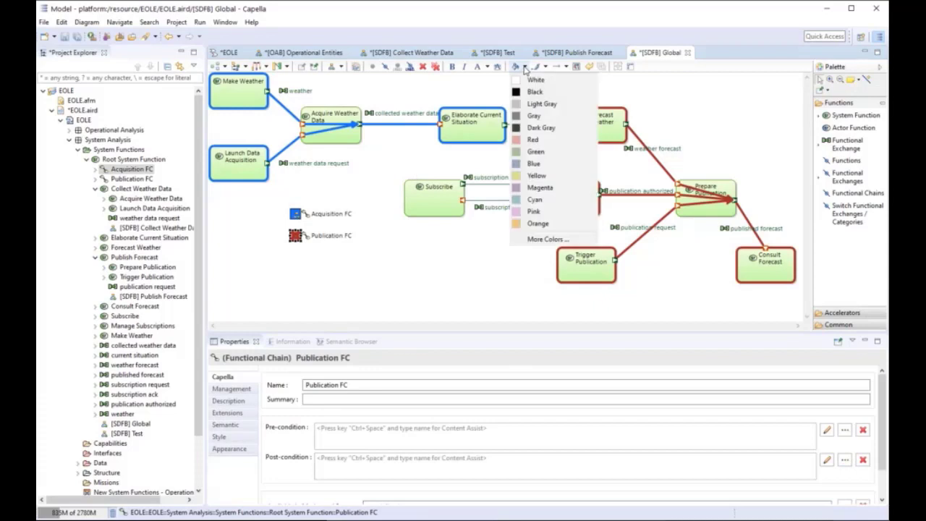
left_click(542, 103)
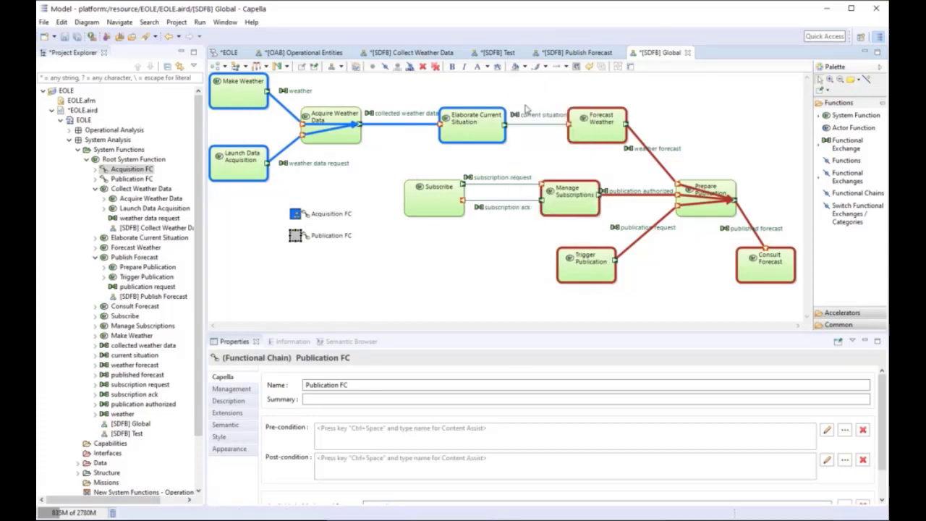
left_click(412, 246)
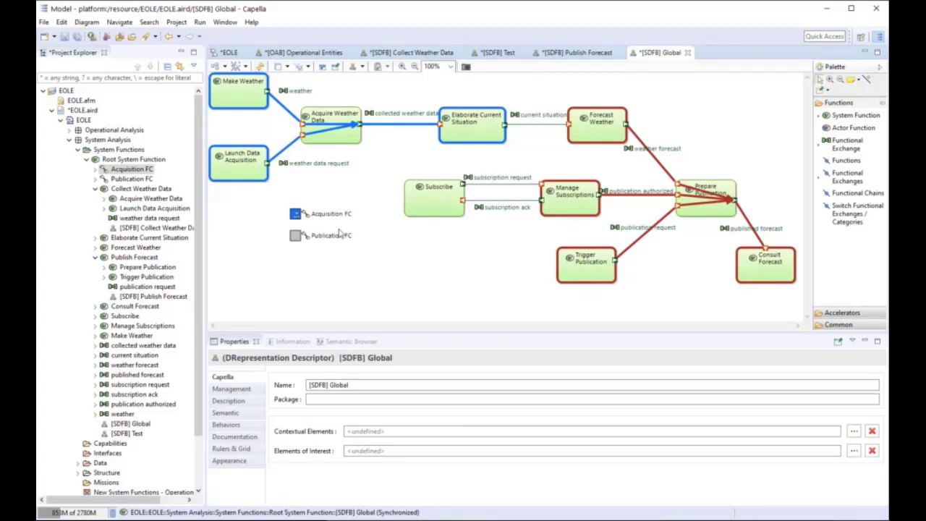
left_click(261, 66)
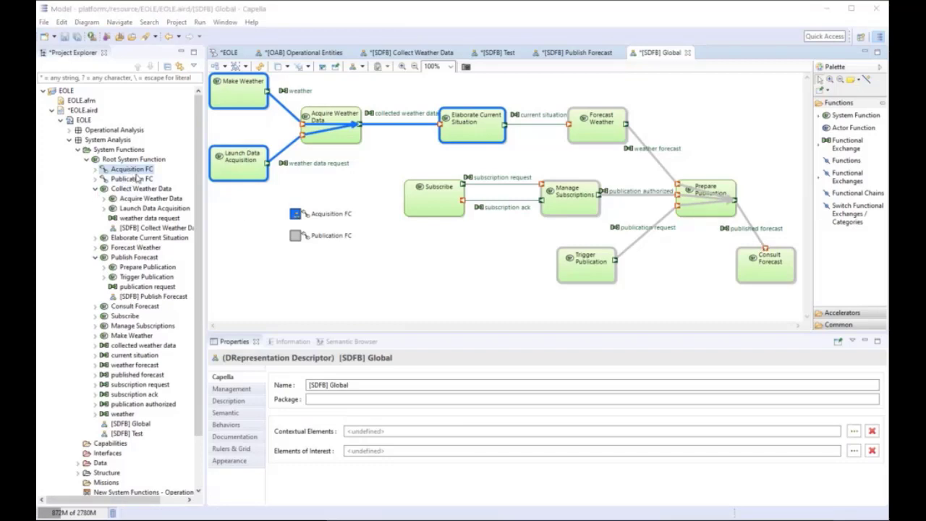
Examine Publication FC's semantic references, including its involved functions, involvement links and owner, and open its related Global diagram.
left_click(295, 235)
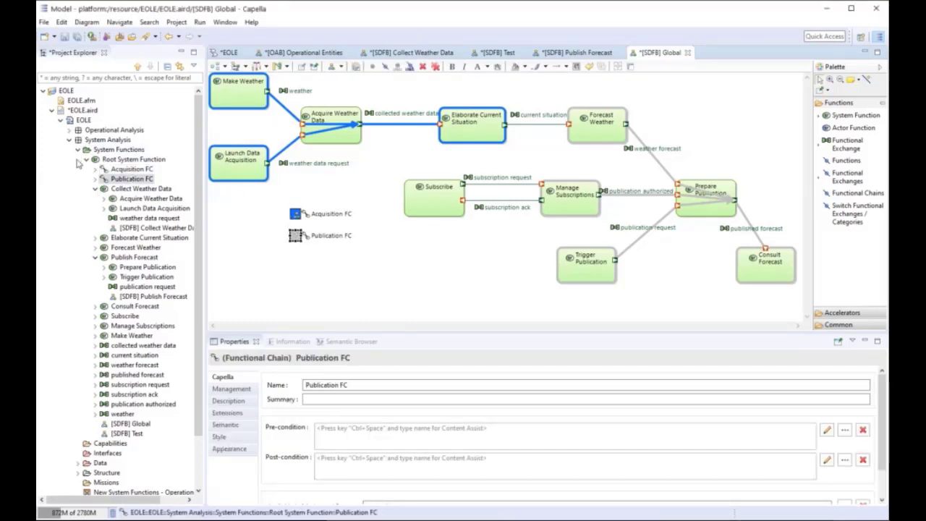
left_click(351, 340)
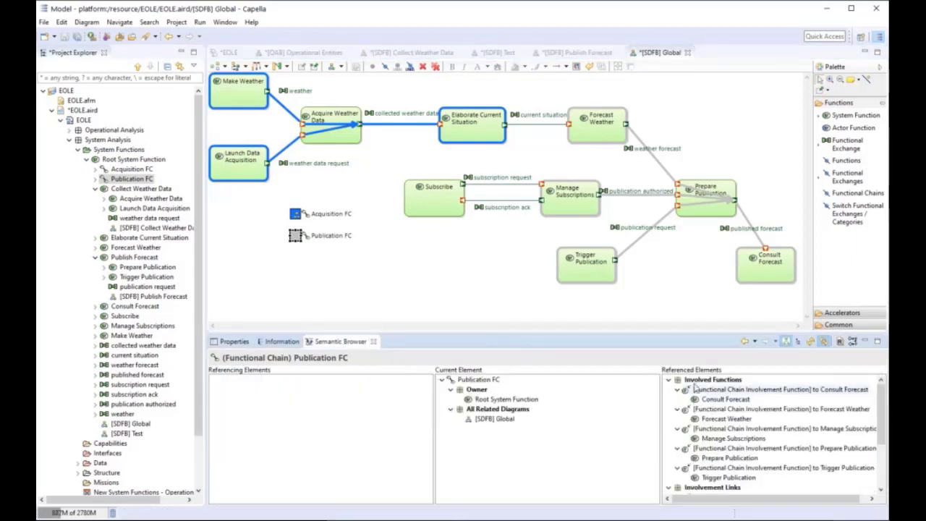
scroll(752, 414, "down", 3)
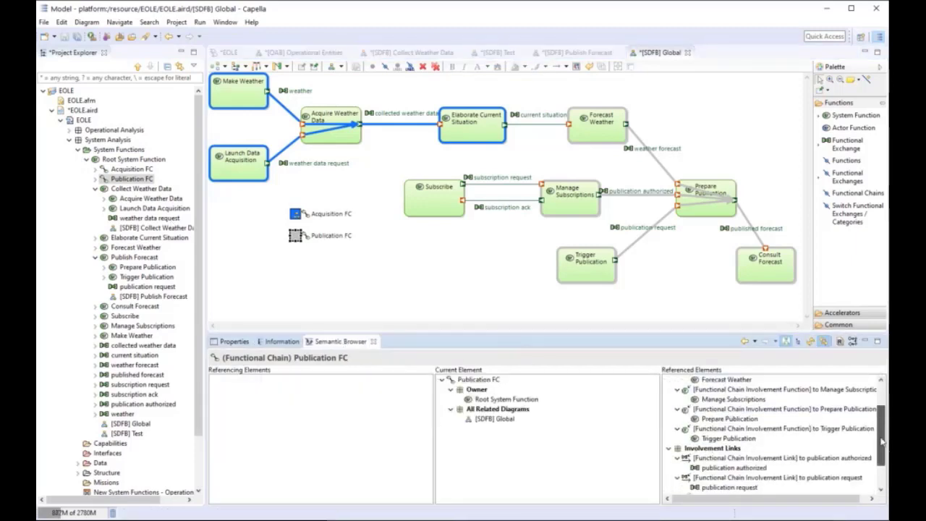
scroll(739, 419, "up", 3)
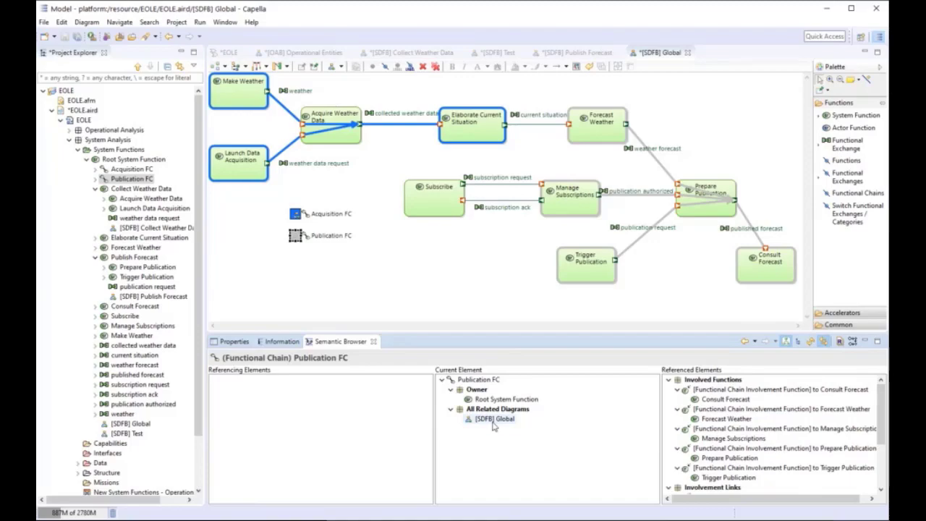
double_click(493, 423)
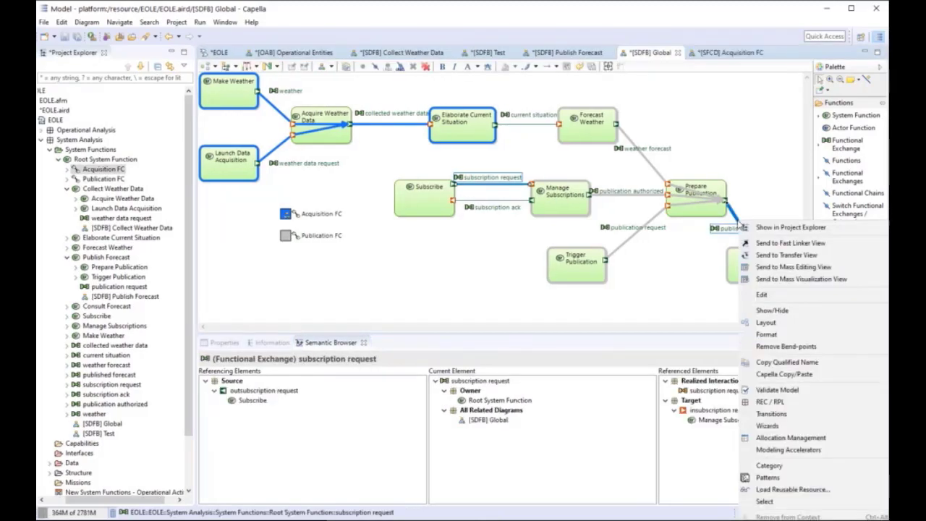